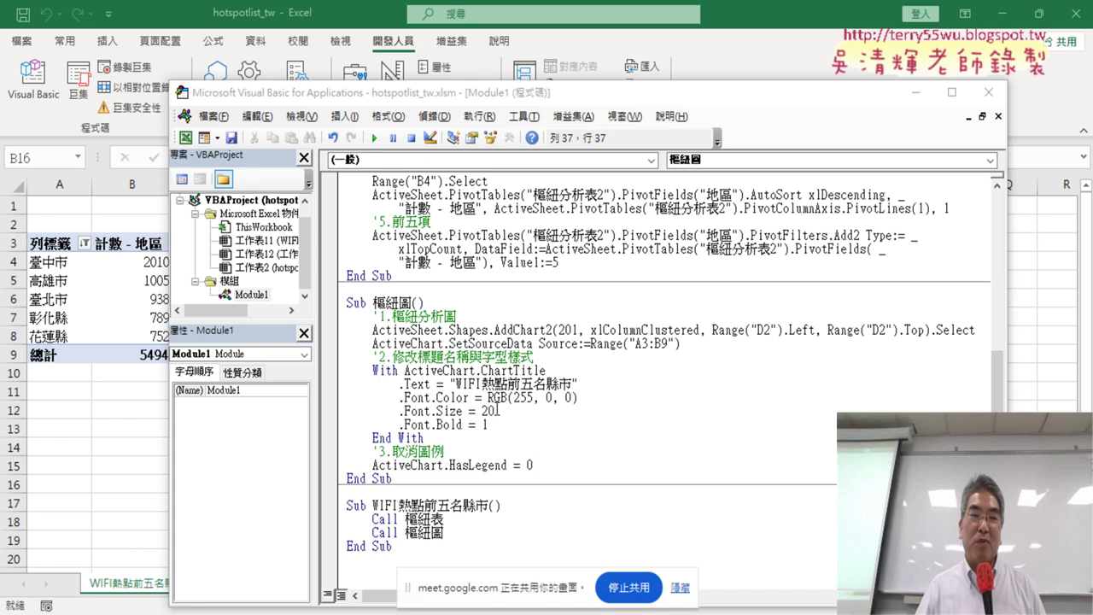
# Delete the empty 工作表15 sheet
pyautogui.click(119, 451)
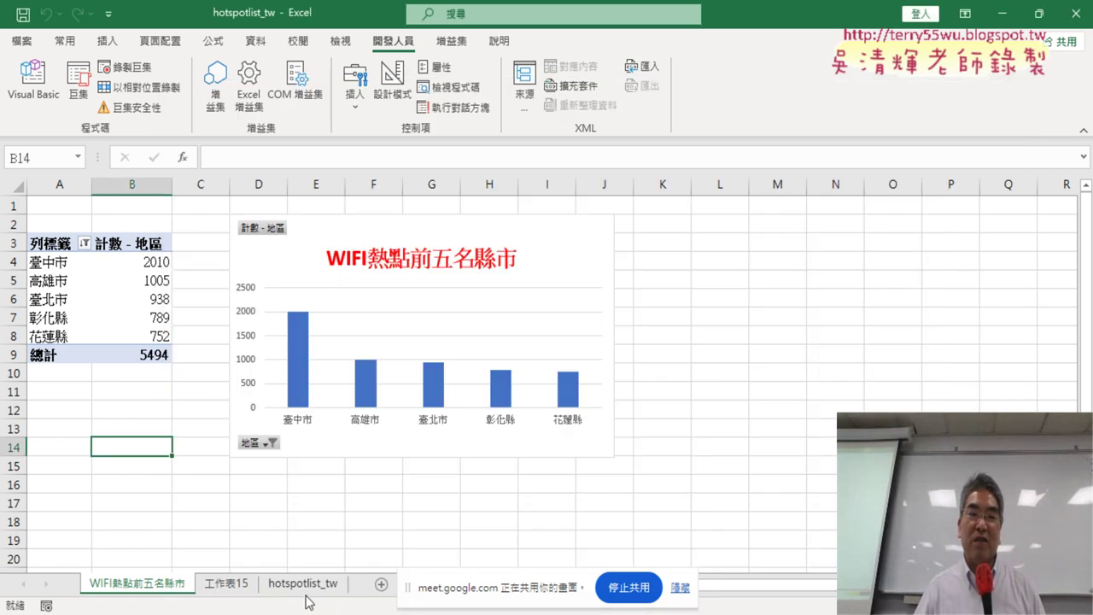
pyautogui.click(228, 585)
pyautogui.rightClick(238, 585)
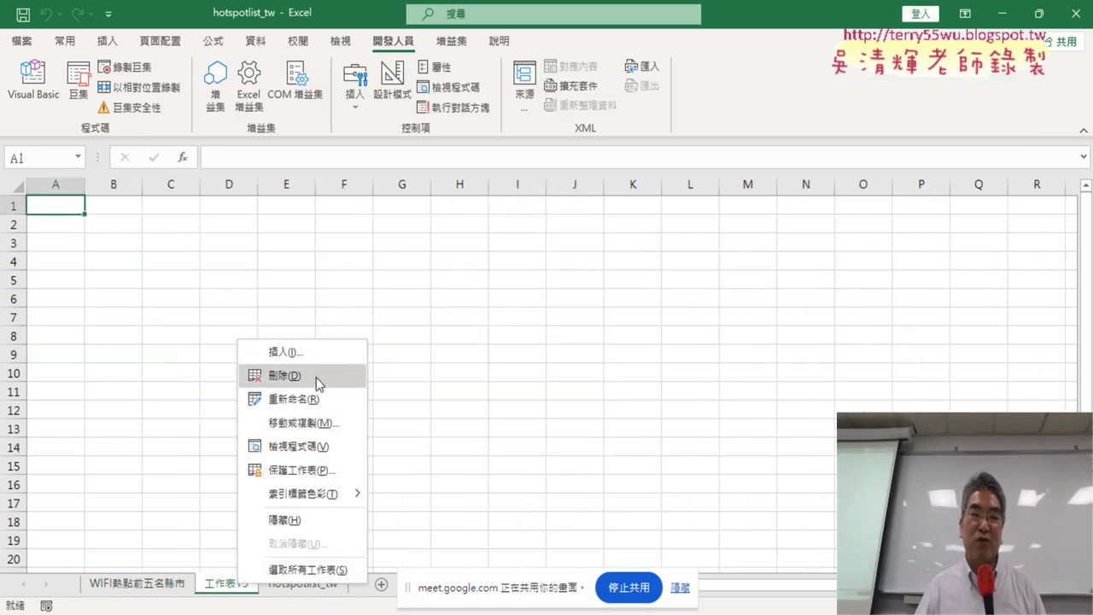
pyautogui.click(284, 375)
pyautogui.click(510, 362)
# Delete the existing WIFI熱點前五名縣市 sheet permanently
pyautogui.click(154, 595)
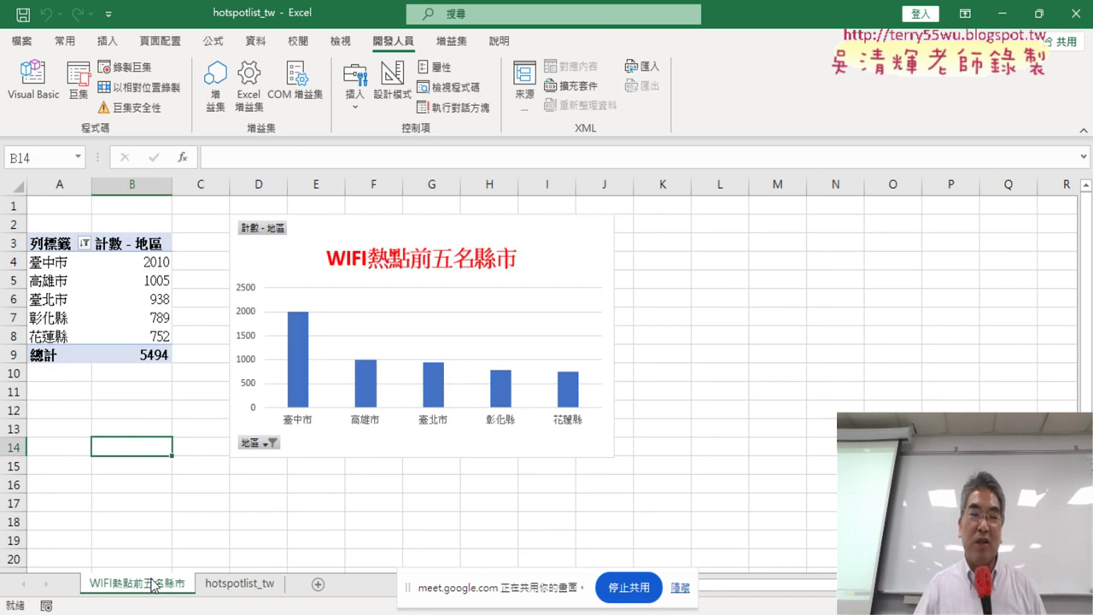
pyautogui.rightClick(155, 589)
pyautogui.click(201, 370)
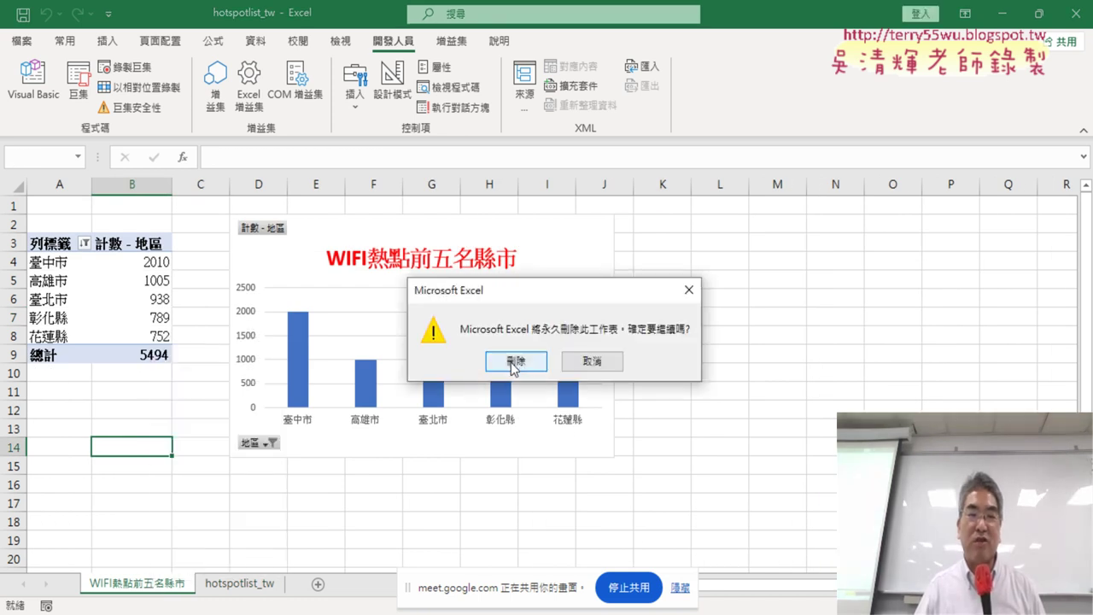
pyautogui.click(510, 363)
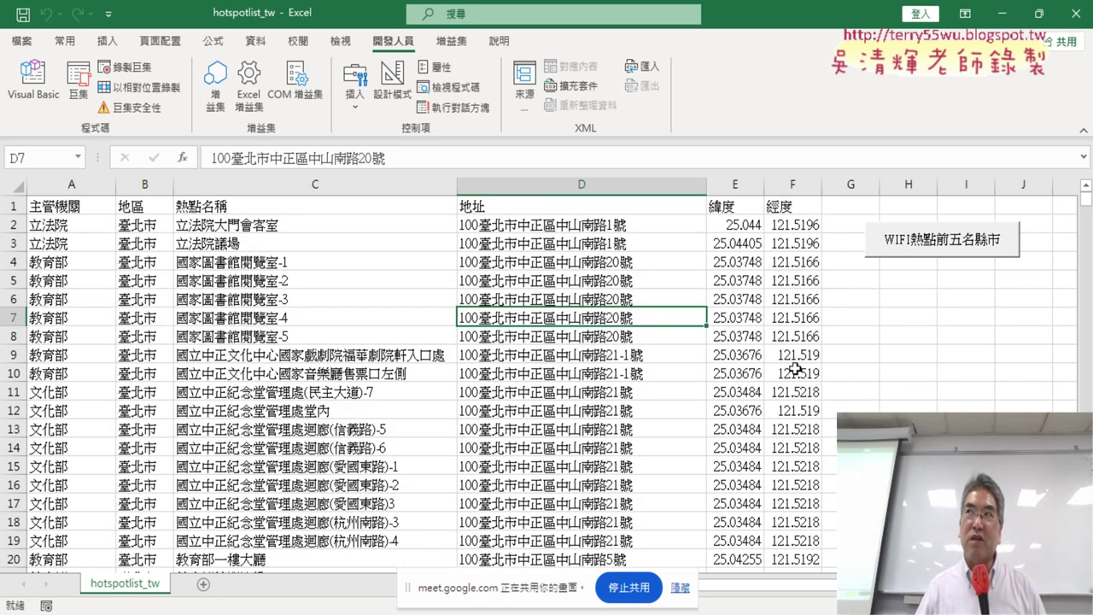
# Run the WIFI熱點前五名縣市 macro, rerun it from hotspotlist_tw, and debug the resulting error
pyautogui.click(924, 248)
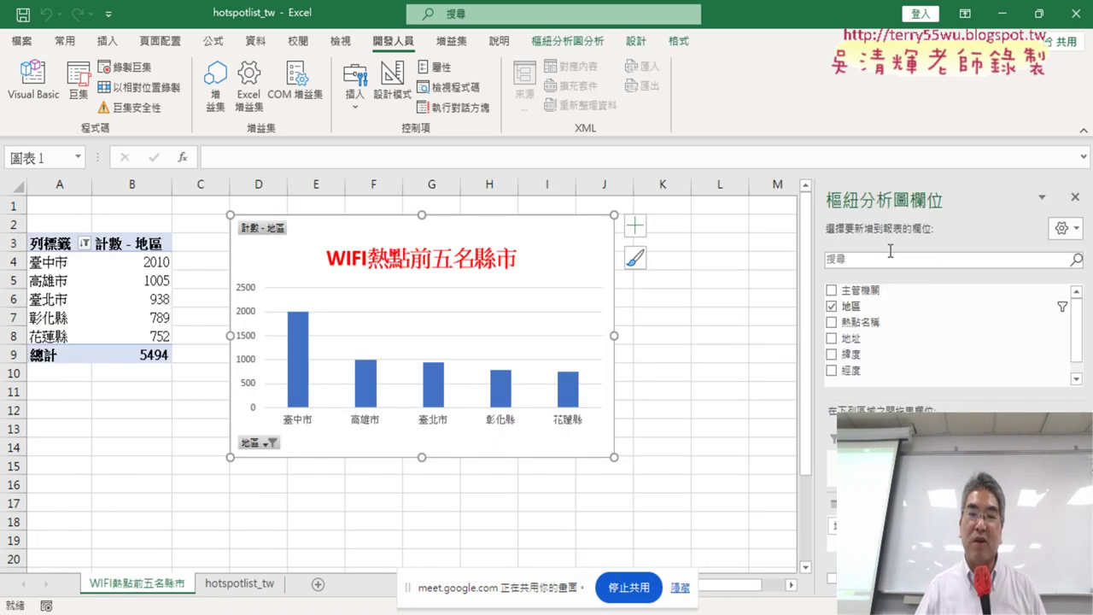
pyautogui.click(226, 588)
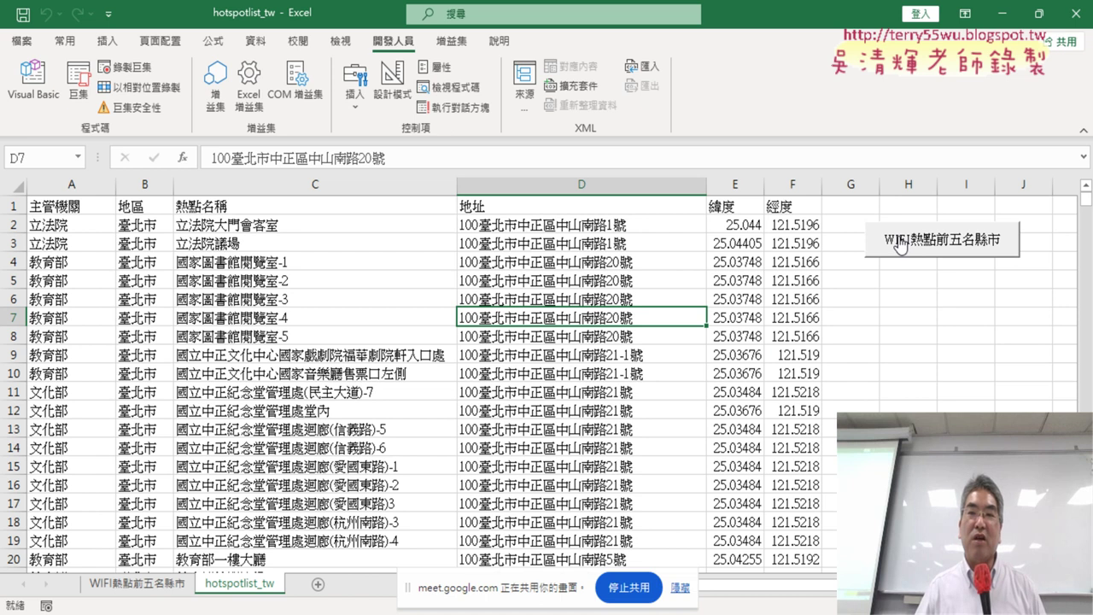
pyautogui.click(900, 246)
pyautogui.click(589, 297)
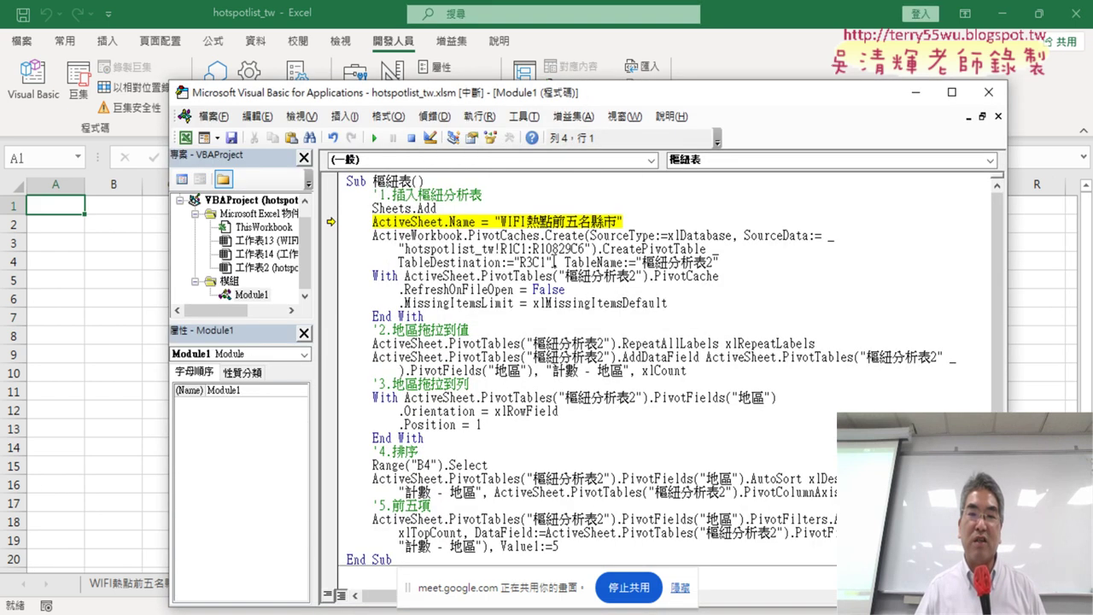
# Reset the macro halted on the ActiveSheet.Name line
pyautogui.moveTo(374, 222); pyautogui.dragTo(475, 224)
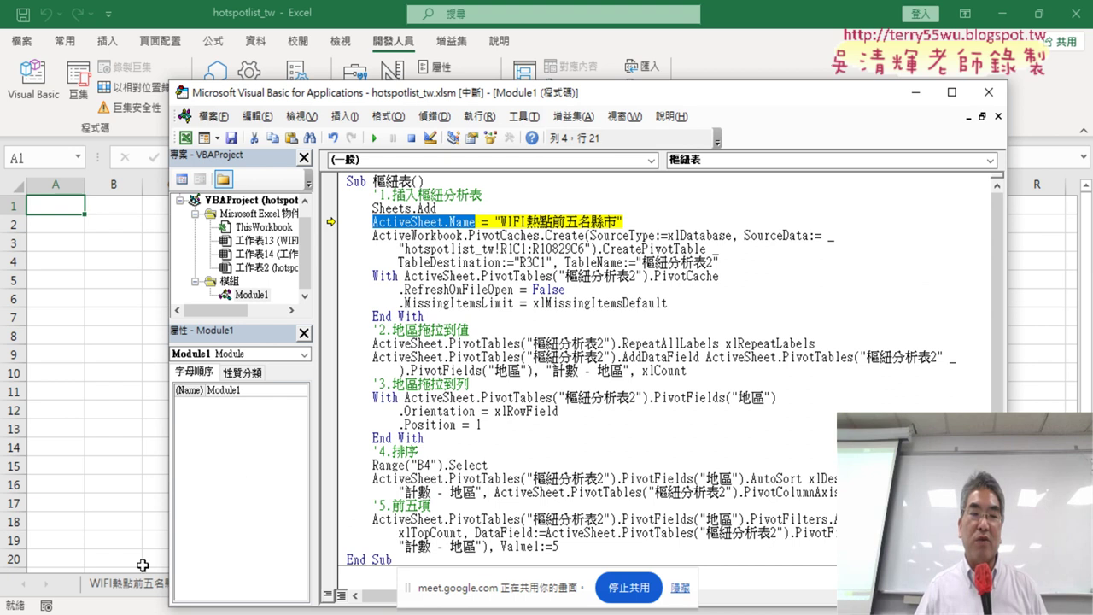
pyautogui.moveTo(430, 100)
pyautogui.mouseDown()
pyautogui.moveTo(588, 75)
pyautogui.moveTo(591, 45)
pyautogui.mouseUp()
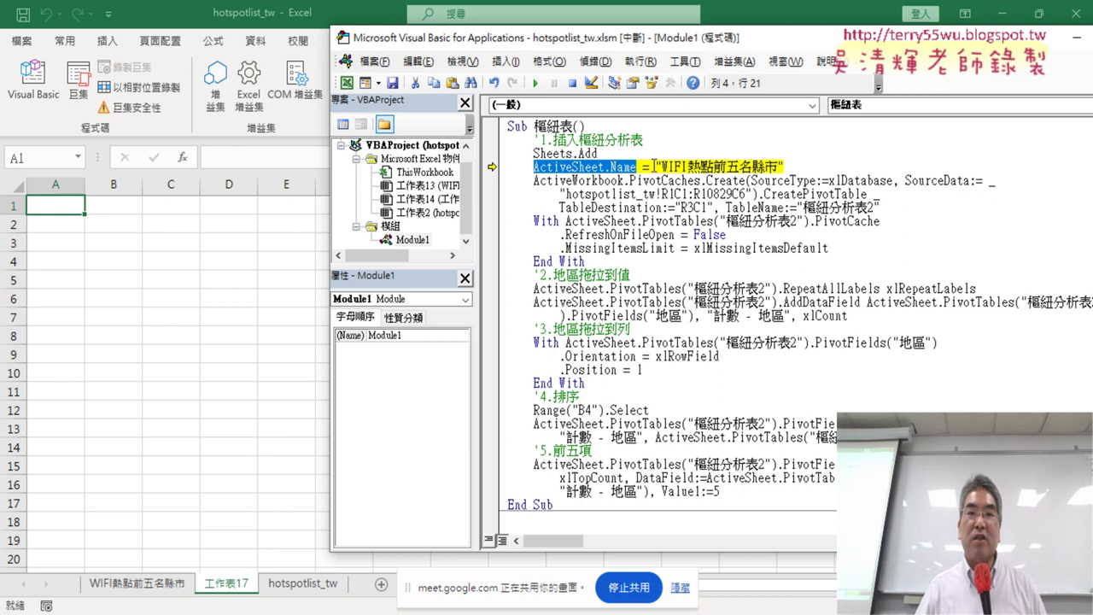
pyautogui.click(574, 85)
# Delete the blank 工作表17 sheet left by the failed run
pyautogui.rightClick(230, 585)
pyautogui.click(297, 388)
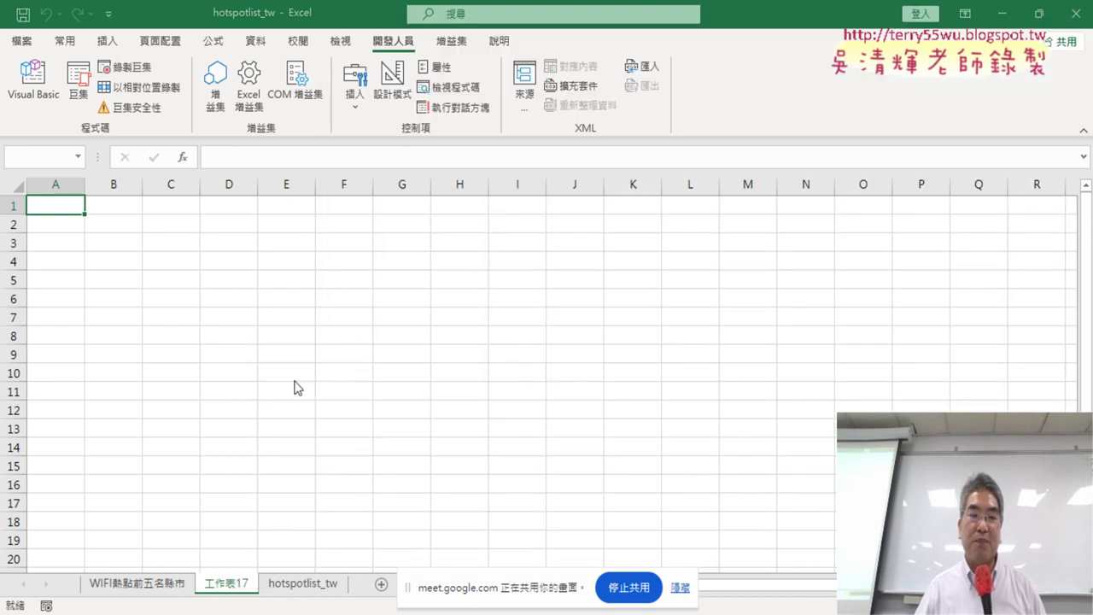
pyautogui.click(513, 363)
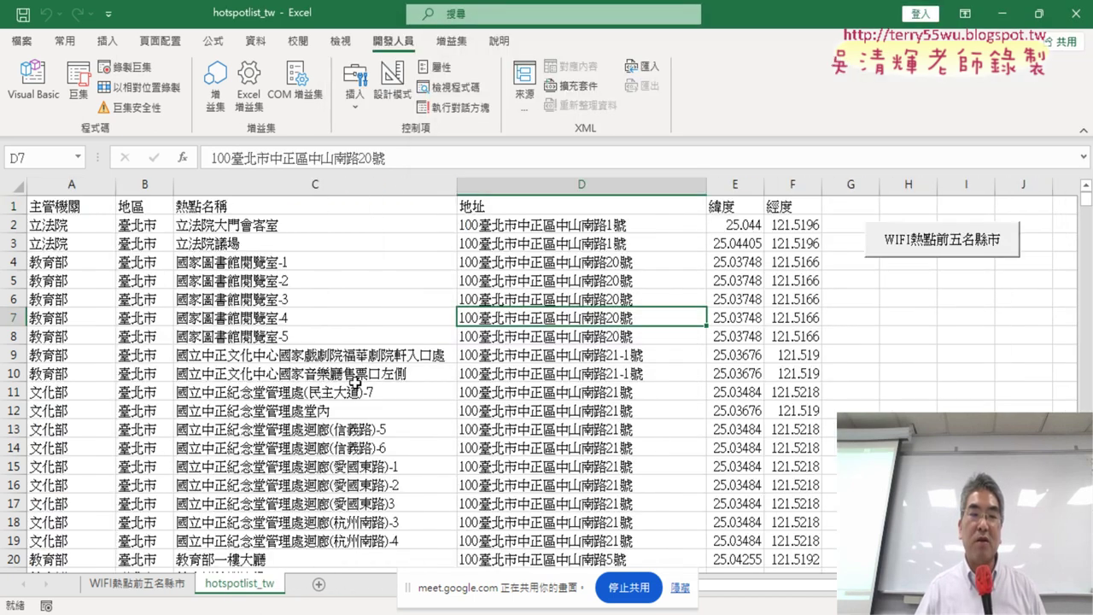
# In the VBA editor, add blank lines below Sub 樞紐表() and review the Call 樞紐表 line
pyautogui.click(35, 96)
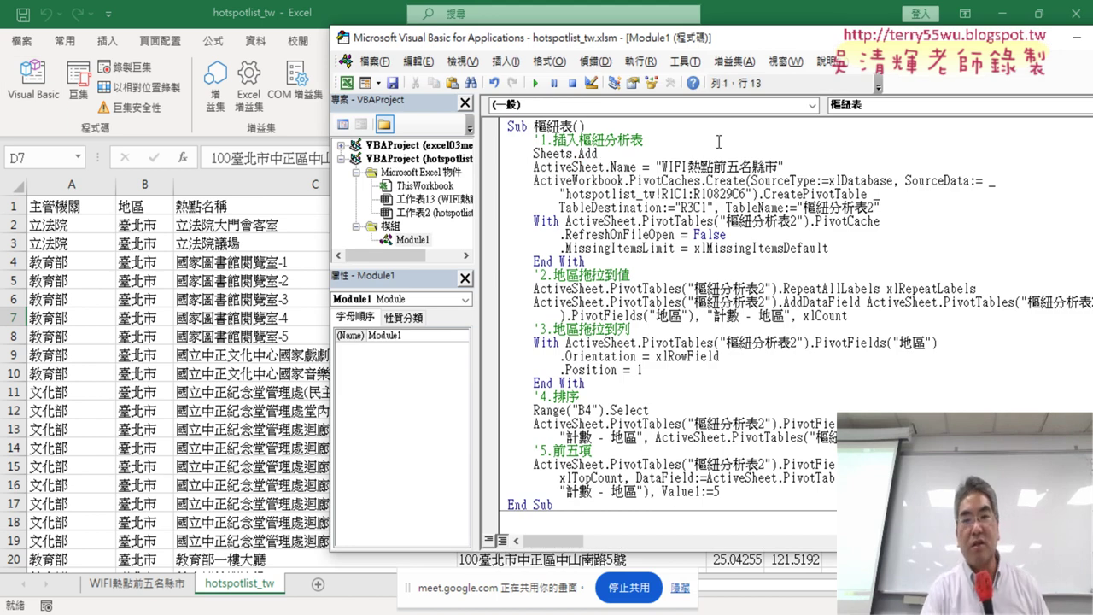
pyautogui.press('Return')
pyautogui.press('Return')
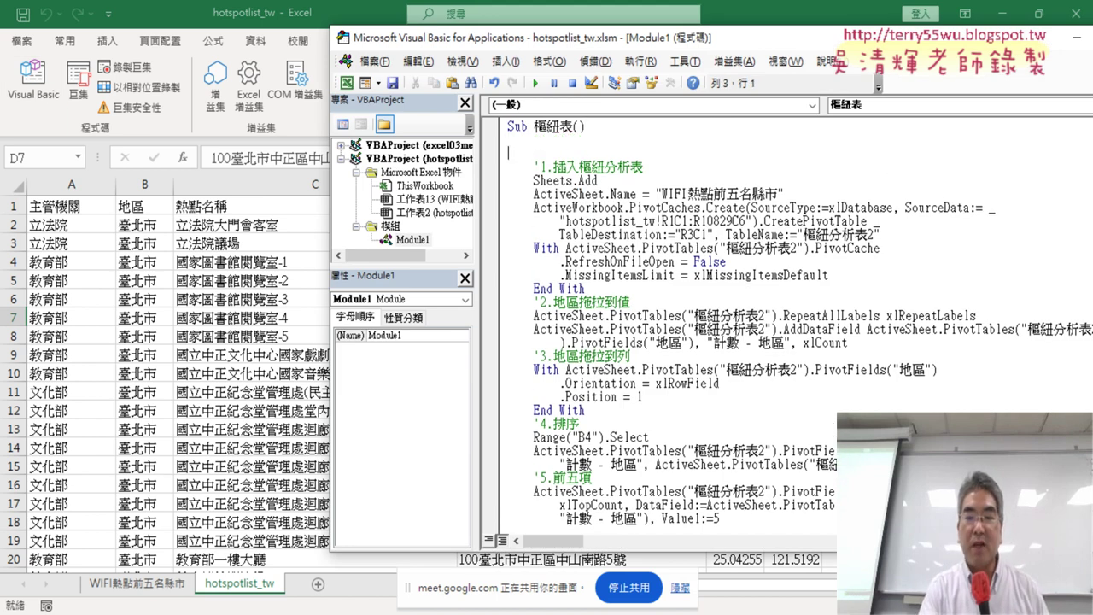
pyautogui.scroll(-2, 753, 209)
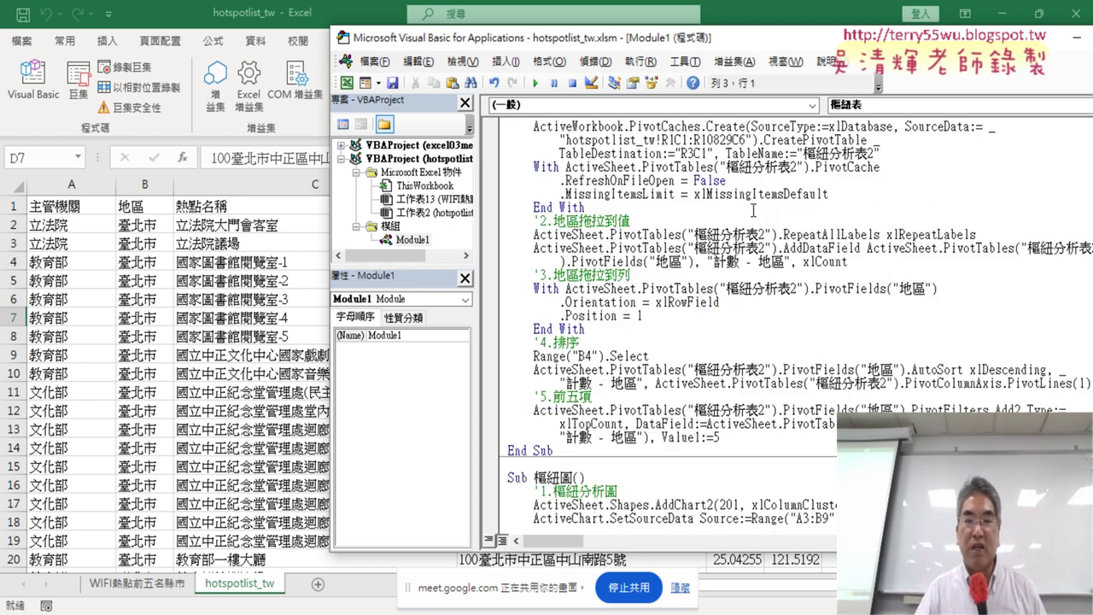
pyautogui.scroll(-6, 753, 209)
pyautogui.click(677, 453)
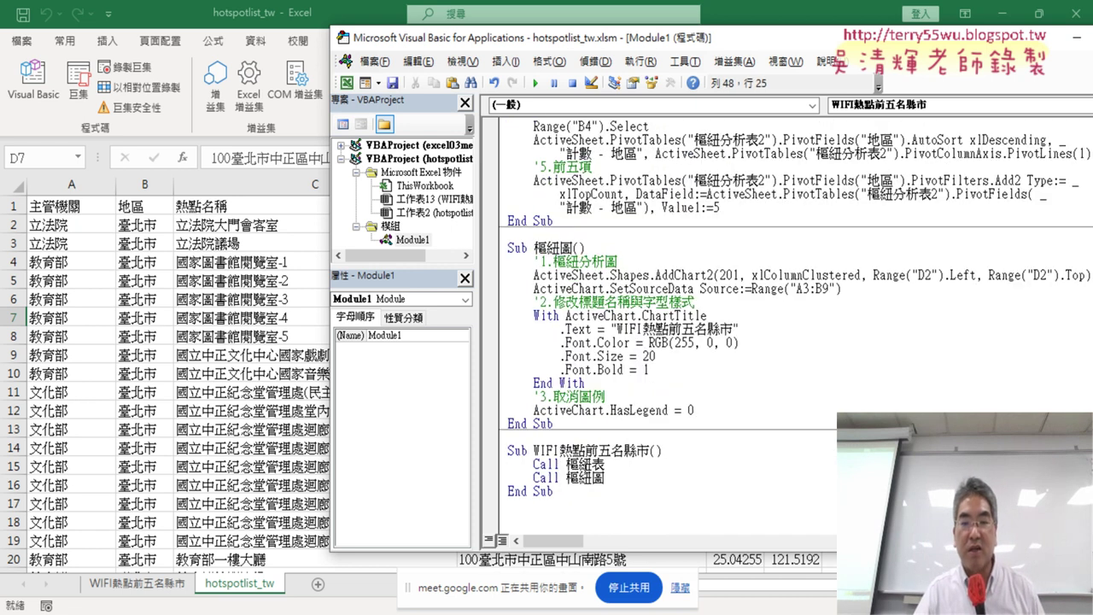
pyautogui.moveTo(607, 463); pyautogui.dragTo(492, 462)
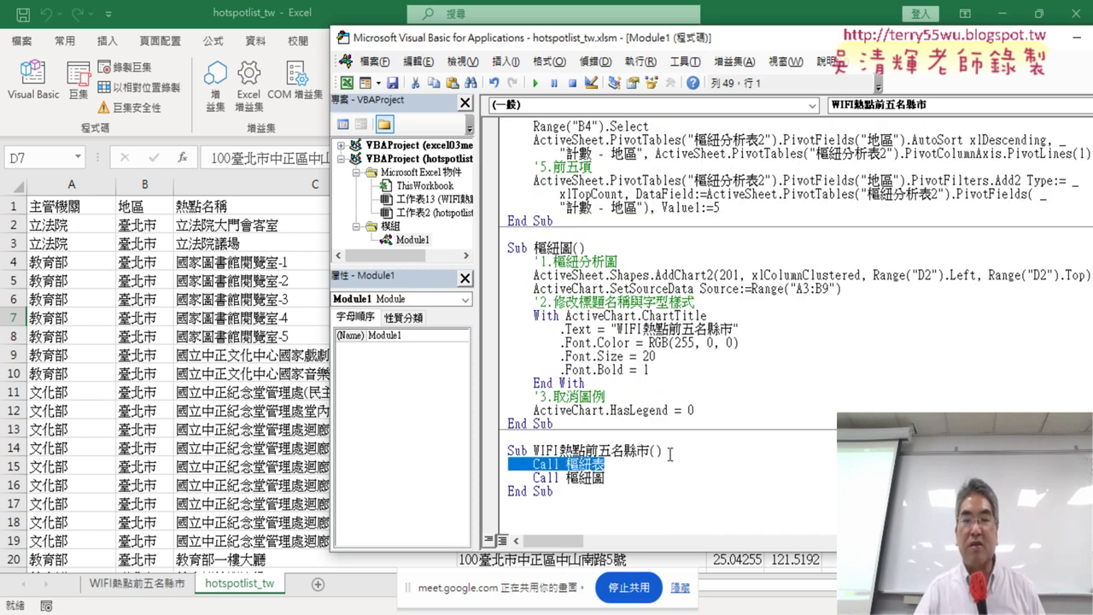
pyautogui.click(673, 451)
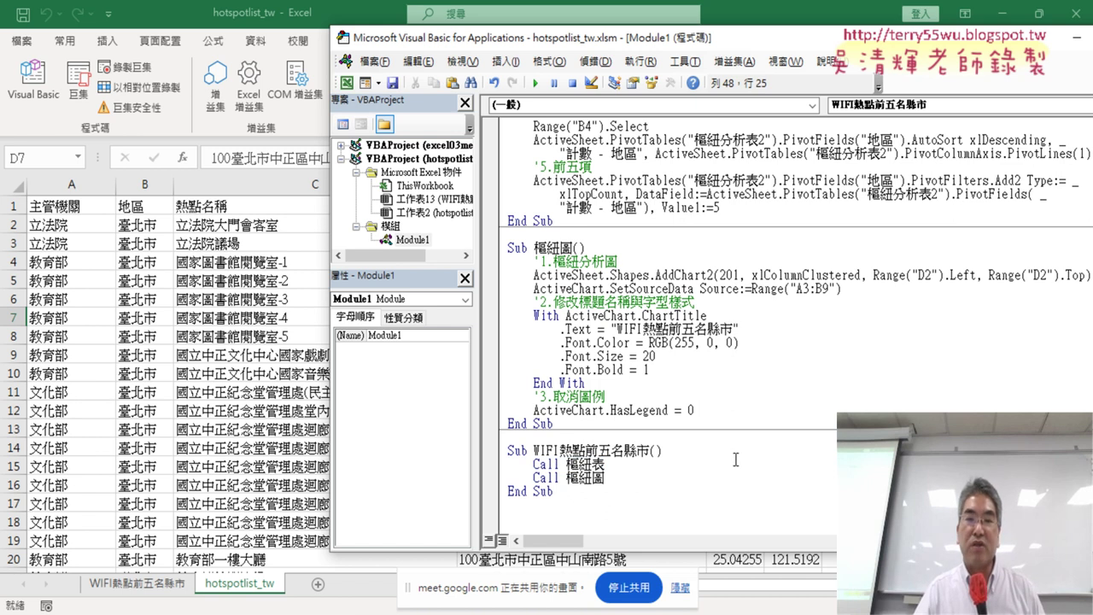
pyautogui.scroll(1, 735, 460)
pyautogui.scroll(-1, 663, 452)
pyautogui.scroll(7, 664, 452)
# On an indented first line in 樞紐表, begin typing if sheets(1).name = ""
pyautogui.scroll(1, 655, 202)
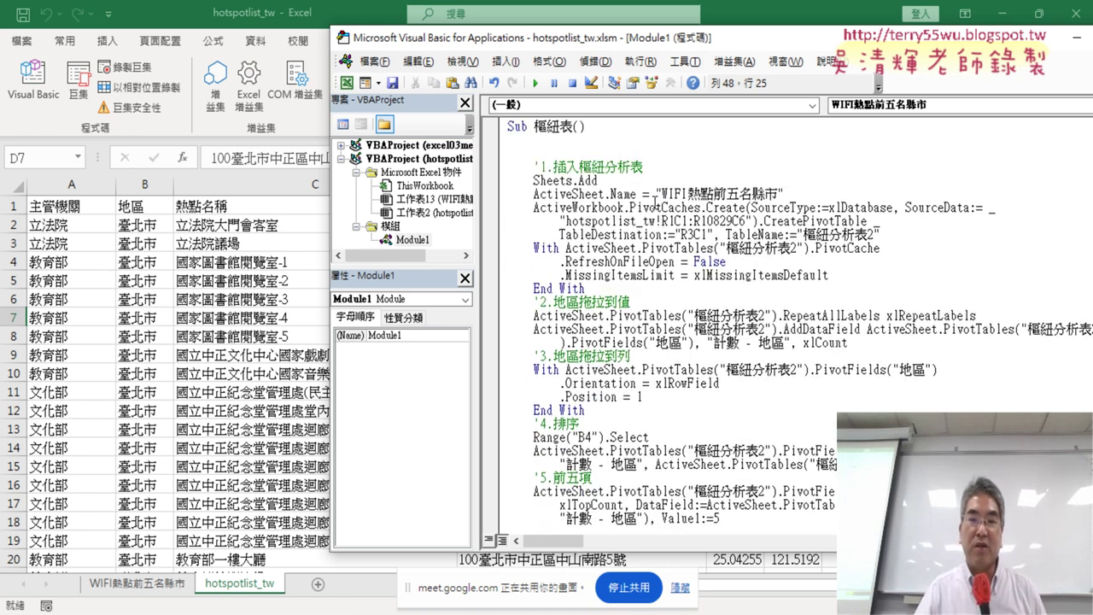
pyautogui.click(612, 141)
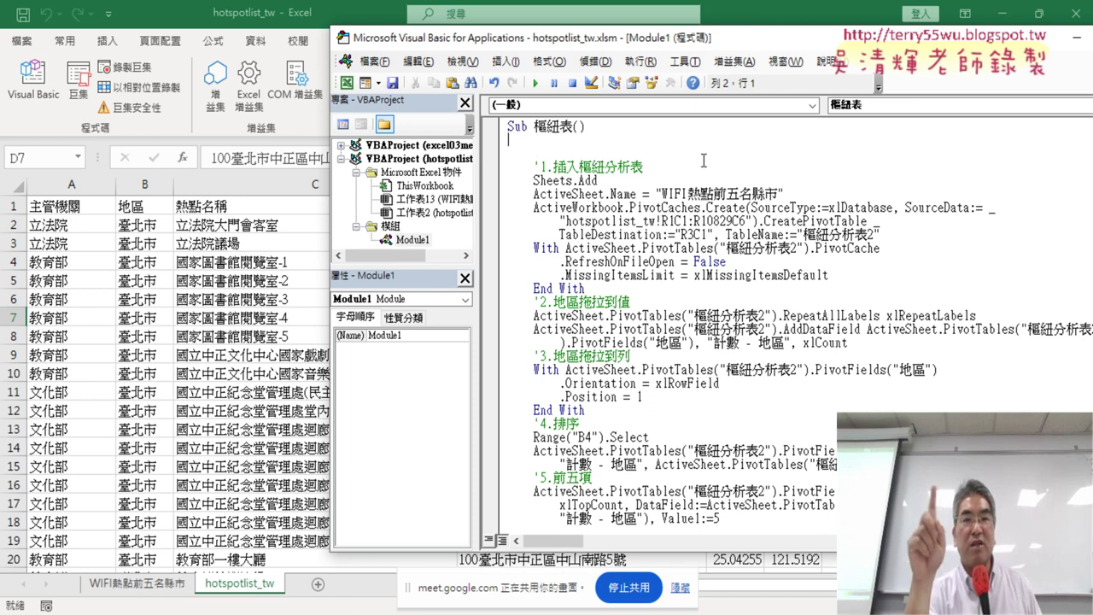
pyautogui.press('Tab')
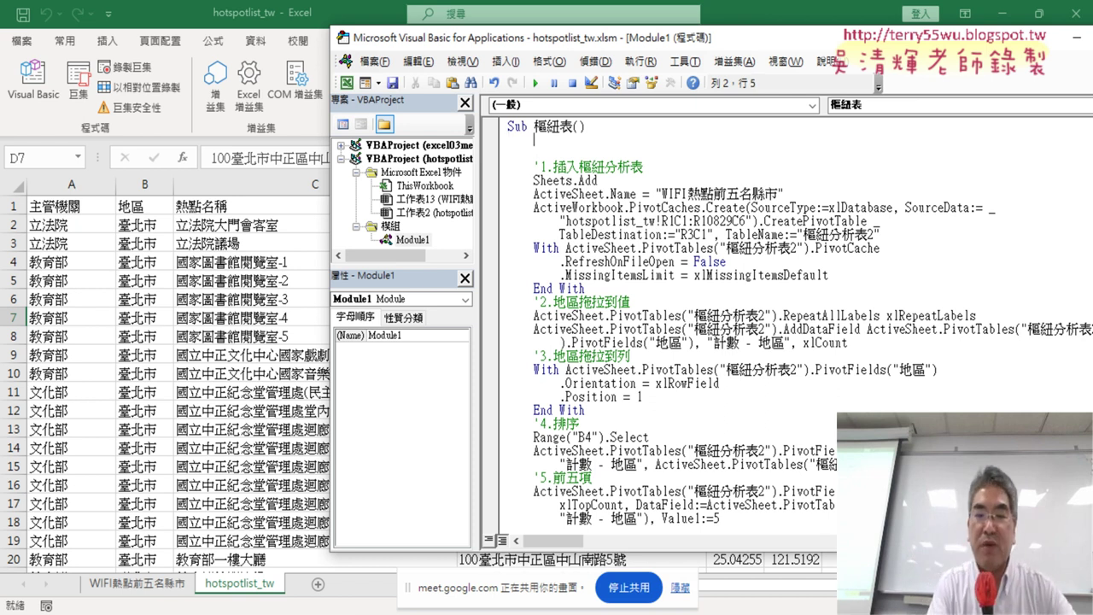
pyautogui.write('i')
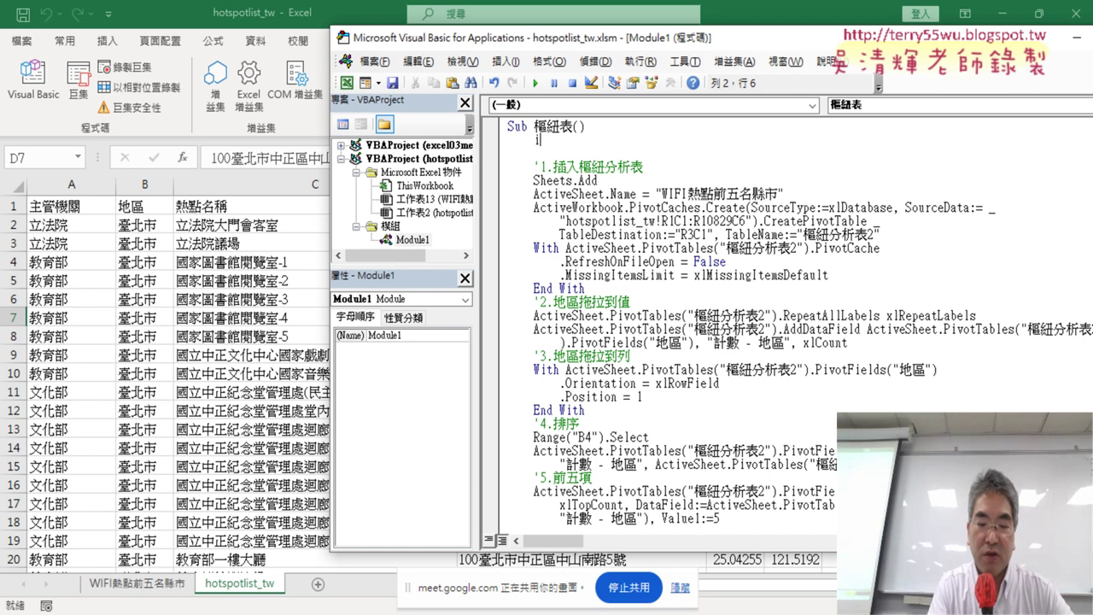
pyautogui.write('f')
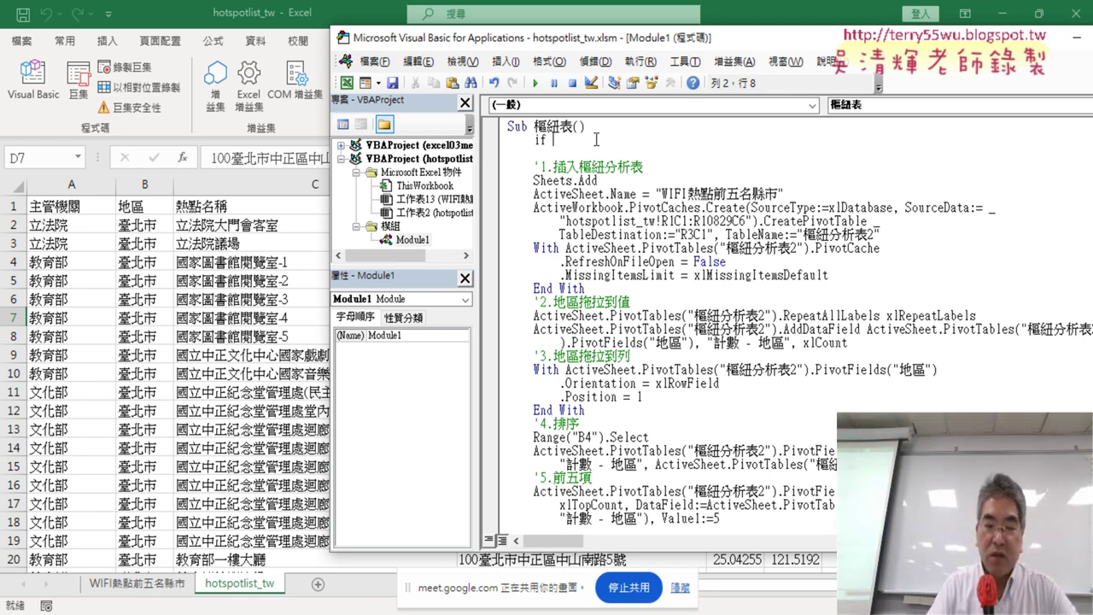
pyautogui.write('sheet')
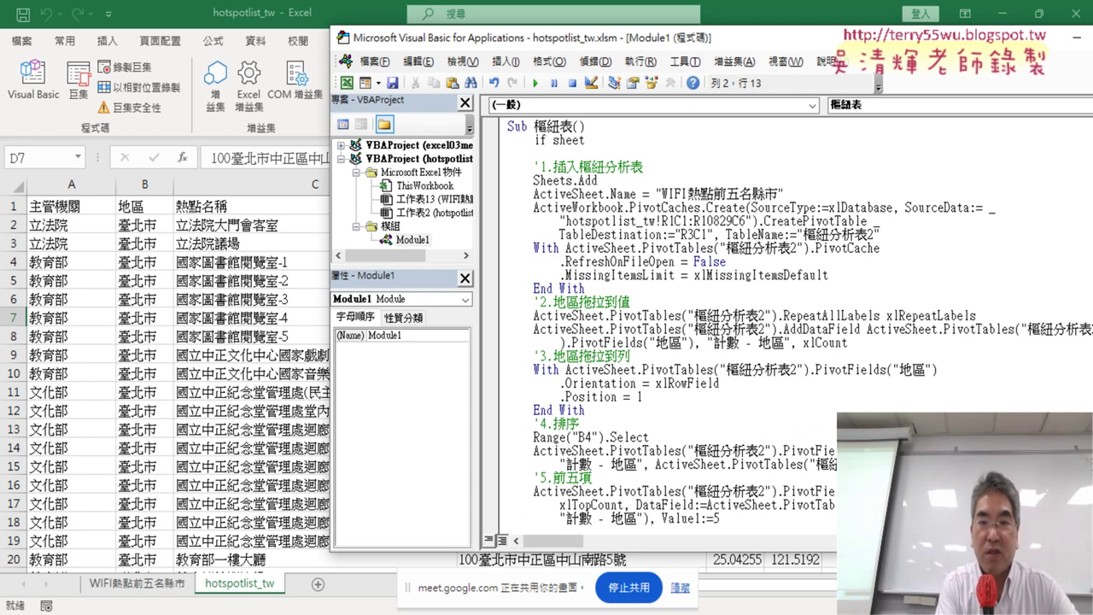
pyautogui.write('s')
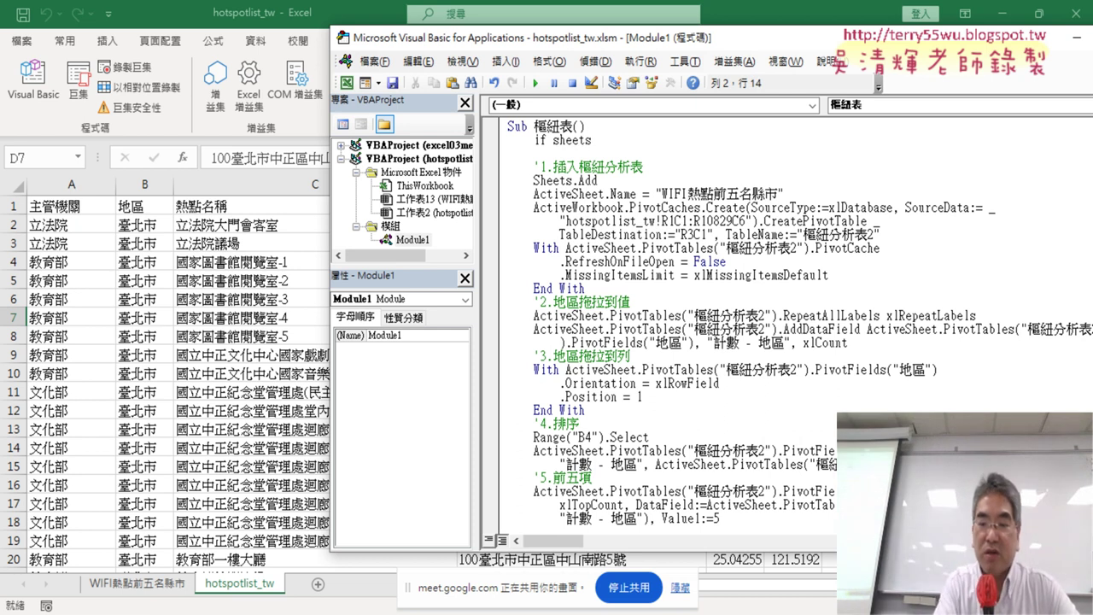
pyautogui.write('(1')
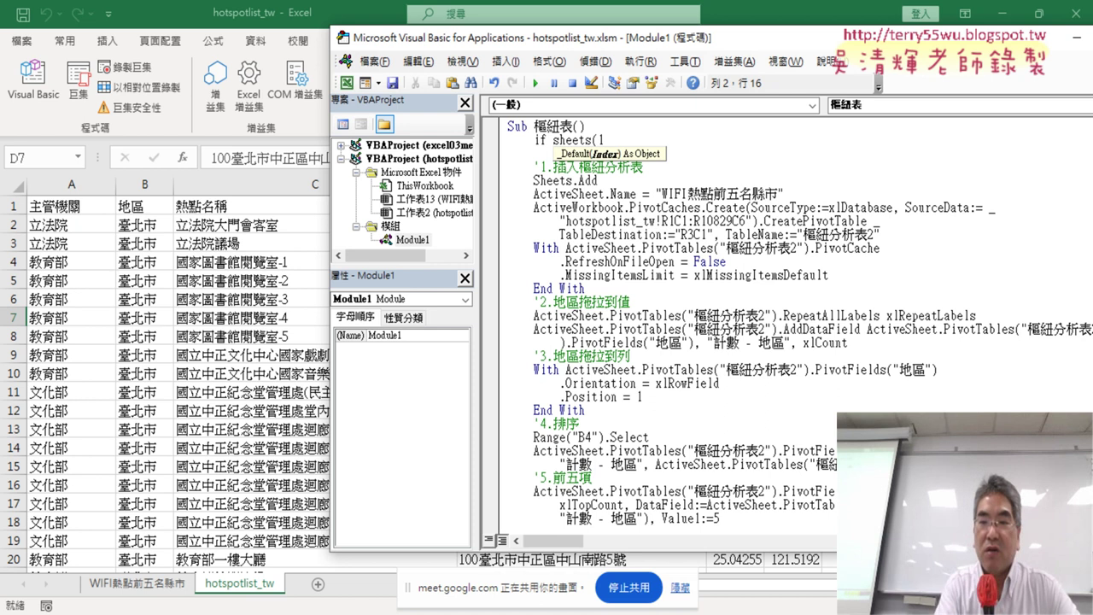
pyautogui.write(').')
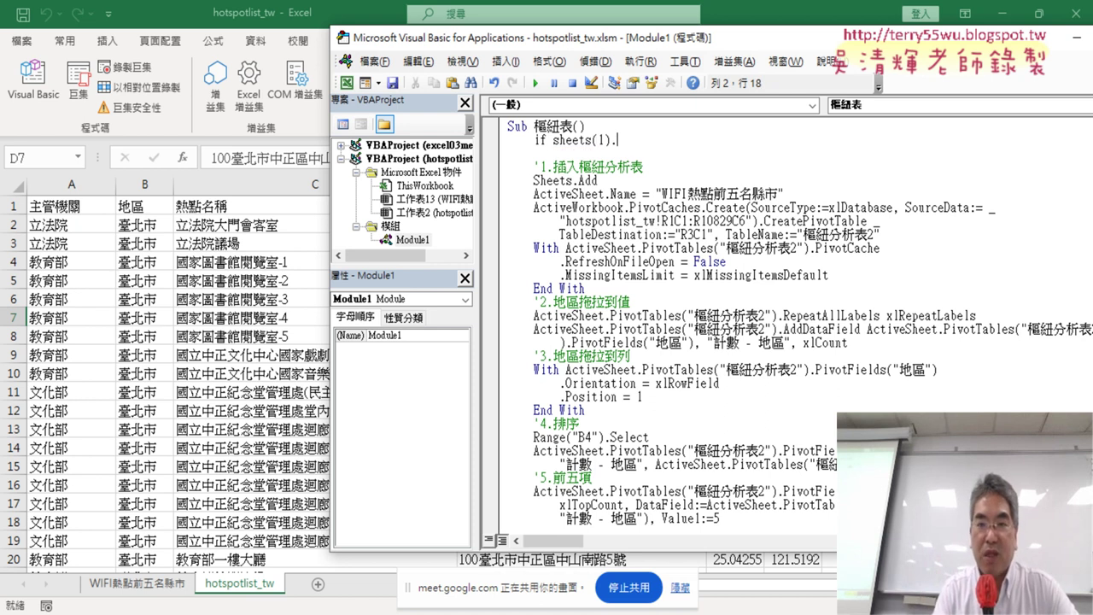
pyautogui.write('na')
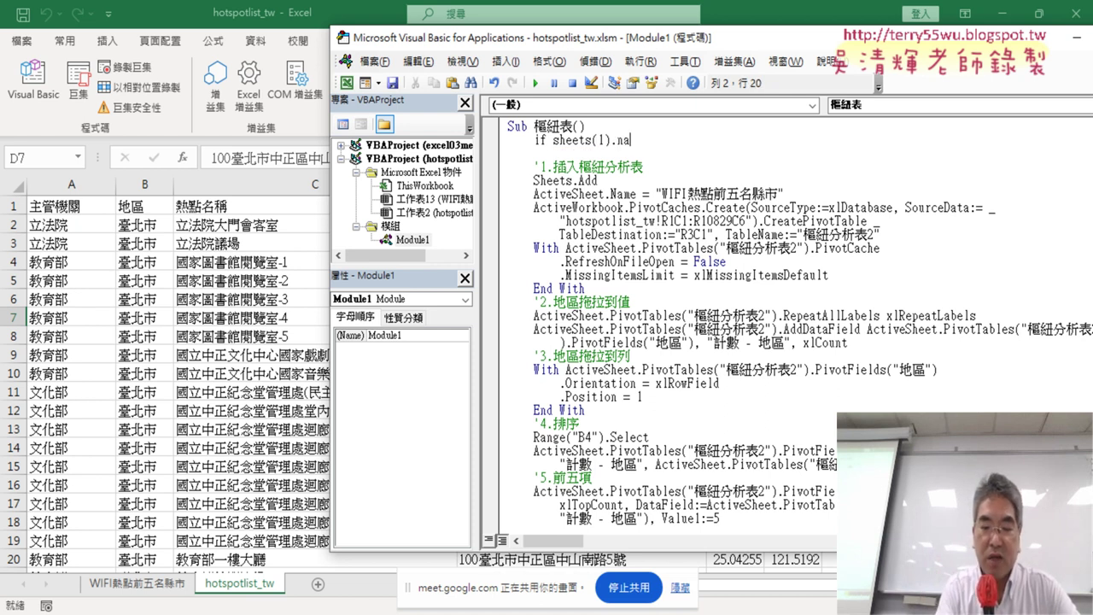
pyautogui.write('me="')
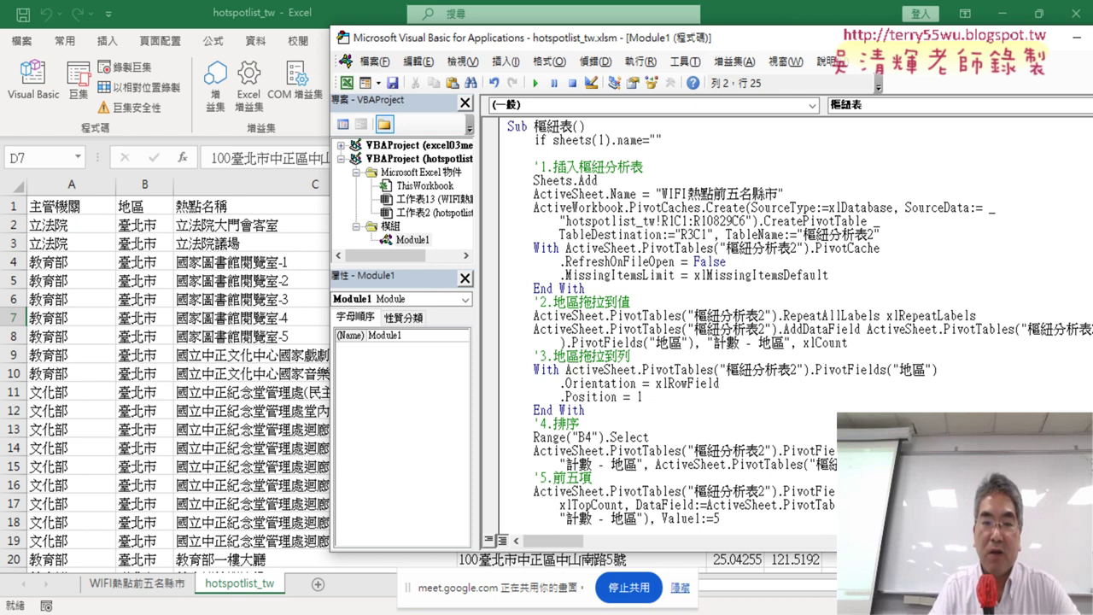
# Paste the WIFI熱點前五名縣市 sheet name between the If condition's quotes
pyautogui.click(145, 585)
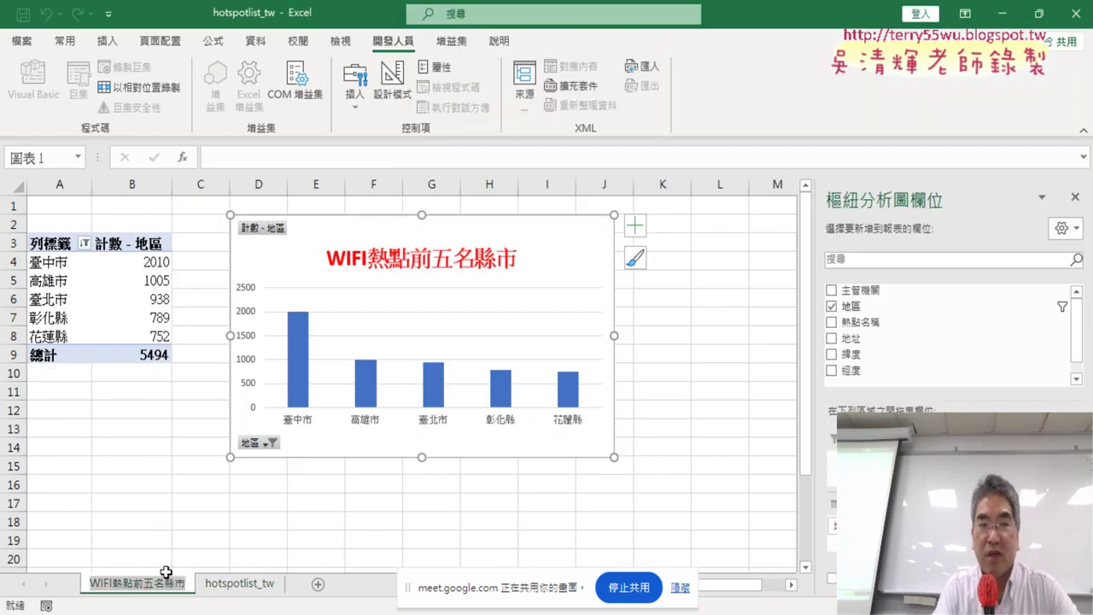
pyautogui.click(116, 444)
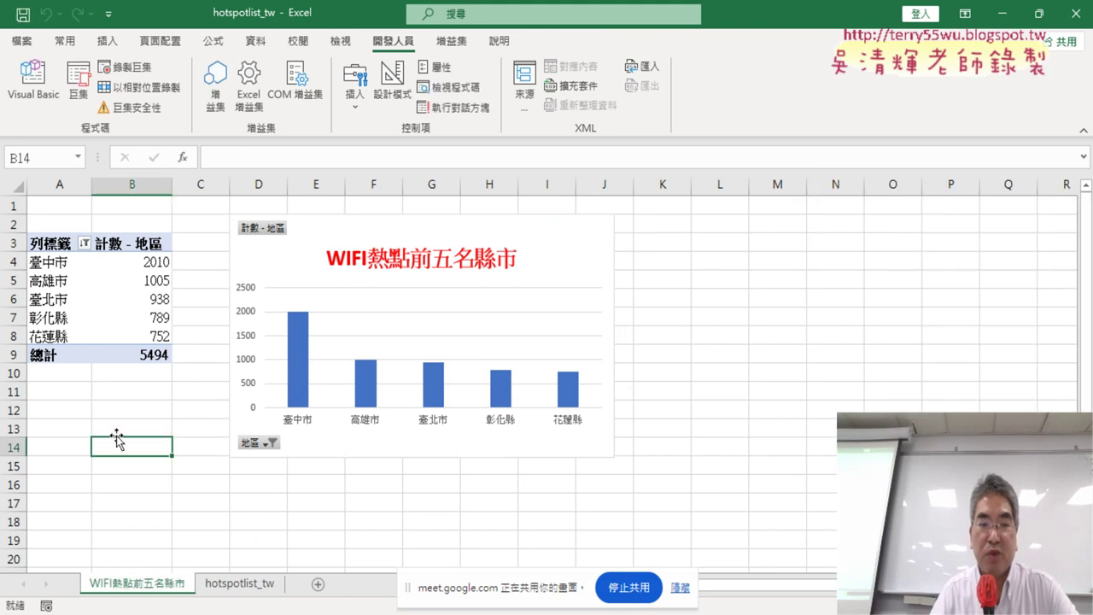
pyautogui.click(50, 105)
pyautogui.click(658, 140)
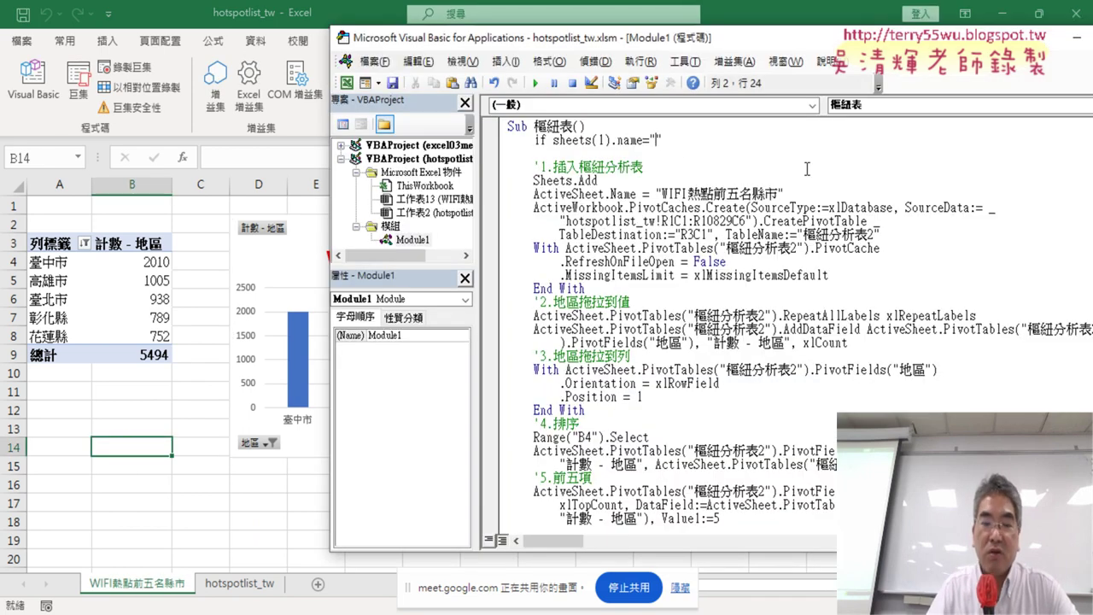
pyautogui.write('WIFI熱點前五名縣市')
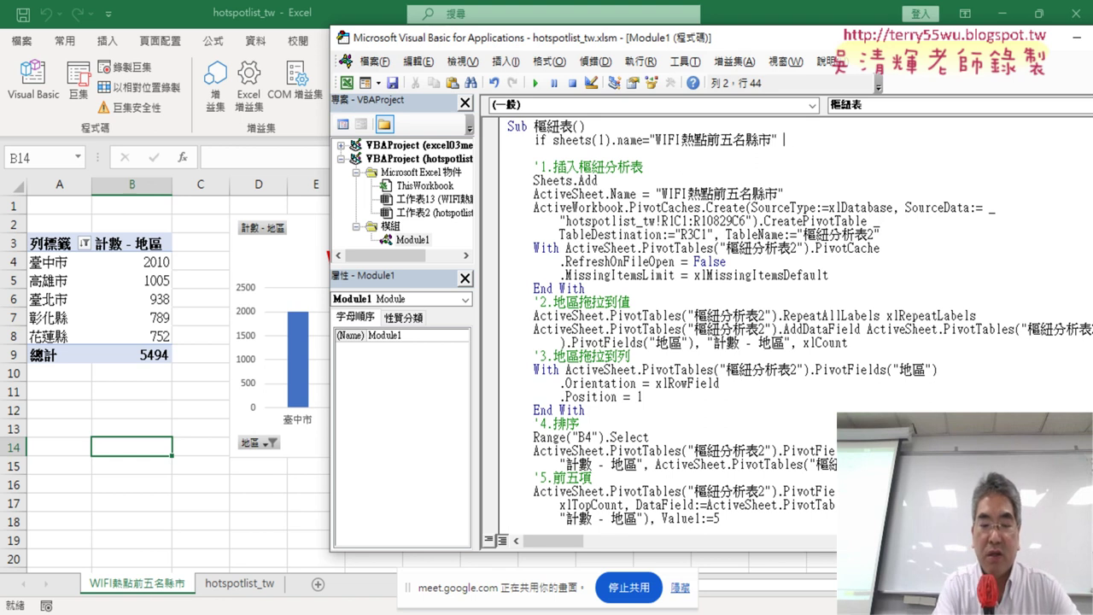
# Finish the If line with Then and close the block with End If
pyautogui.write('n')
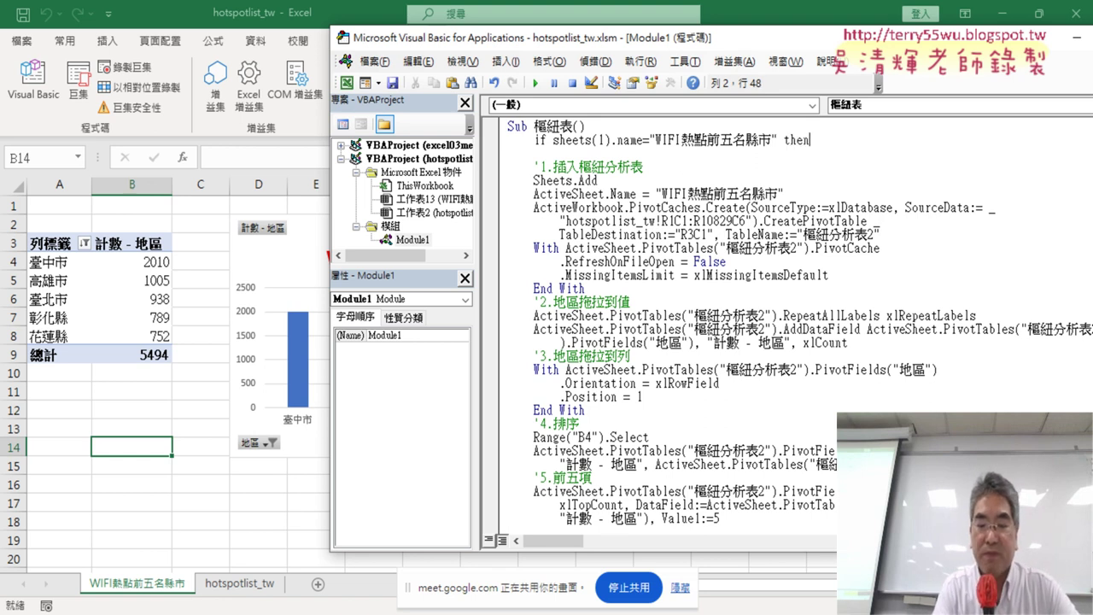
pyautogui.press('Return')
pyautogui.press('Return')
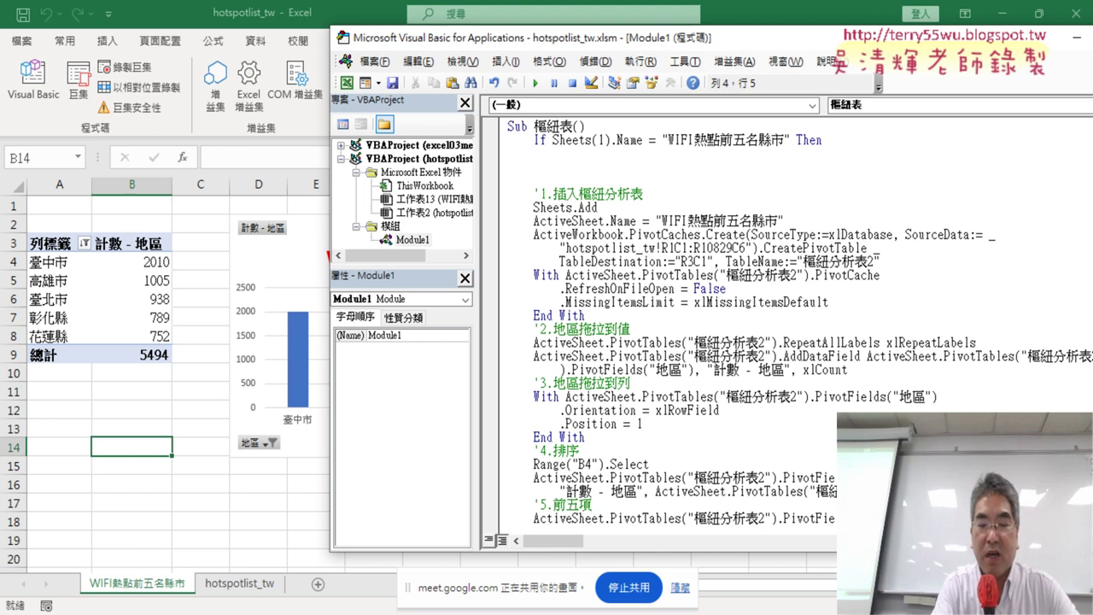
pyautogui.write('end')
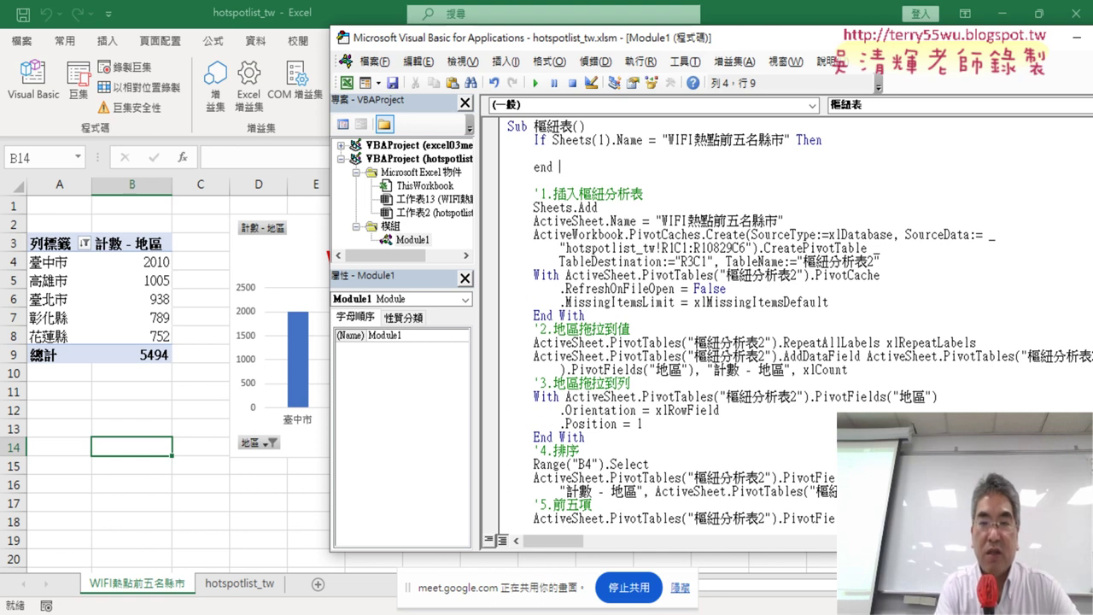
pyautogui.write(' If')
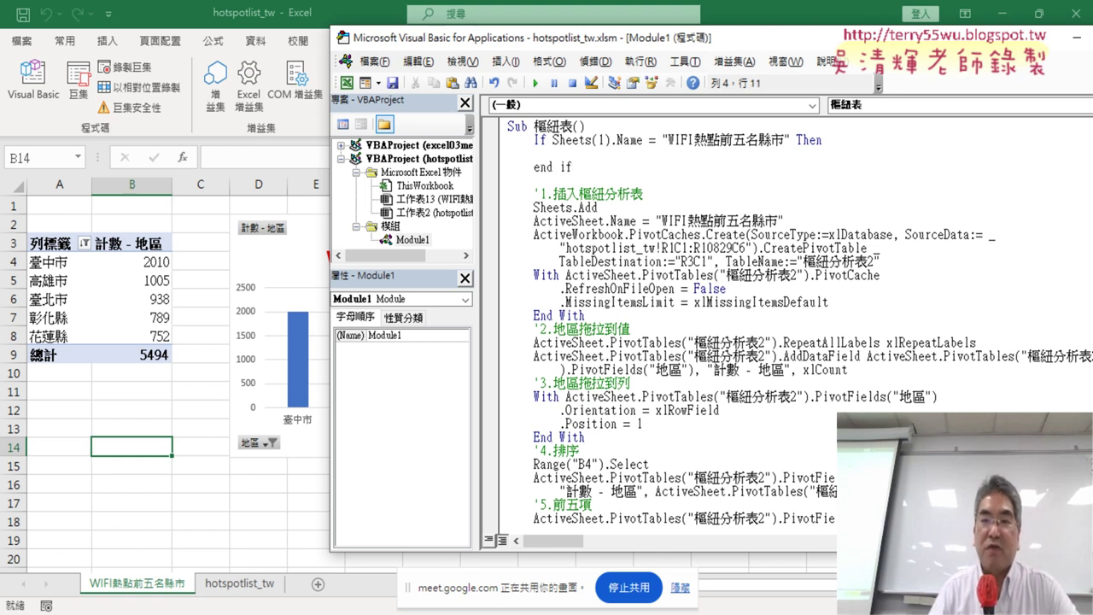
pyautogui.click(889, 306)
# Add an indented empty line inside the If block, then select Sheets(1)
pyautogui.doubleClick(540, 140)
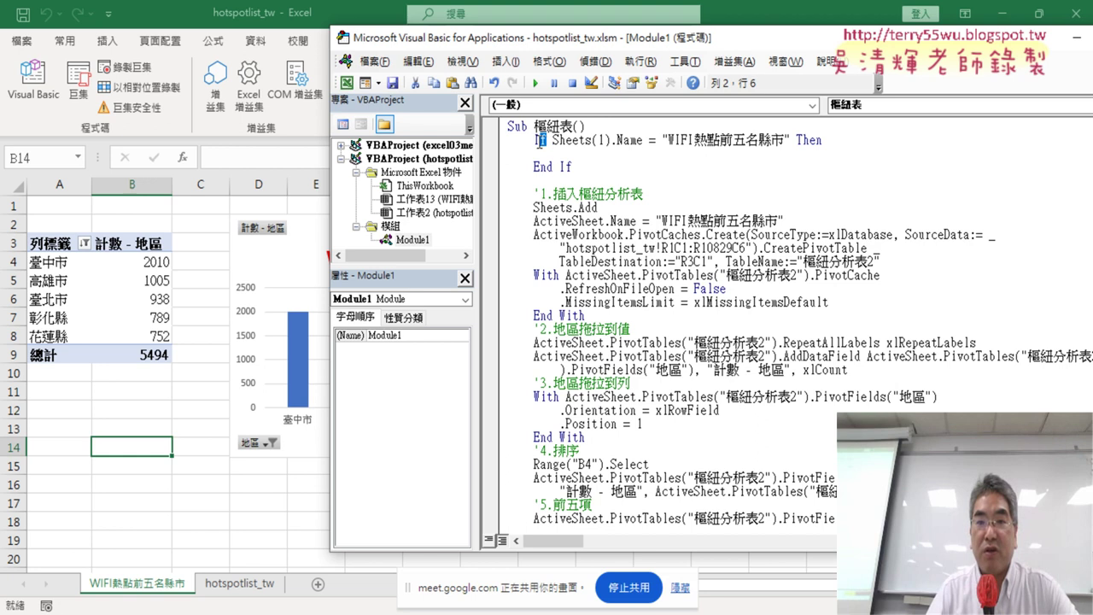
pyautogui.doubleClick(820, 141)
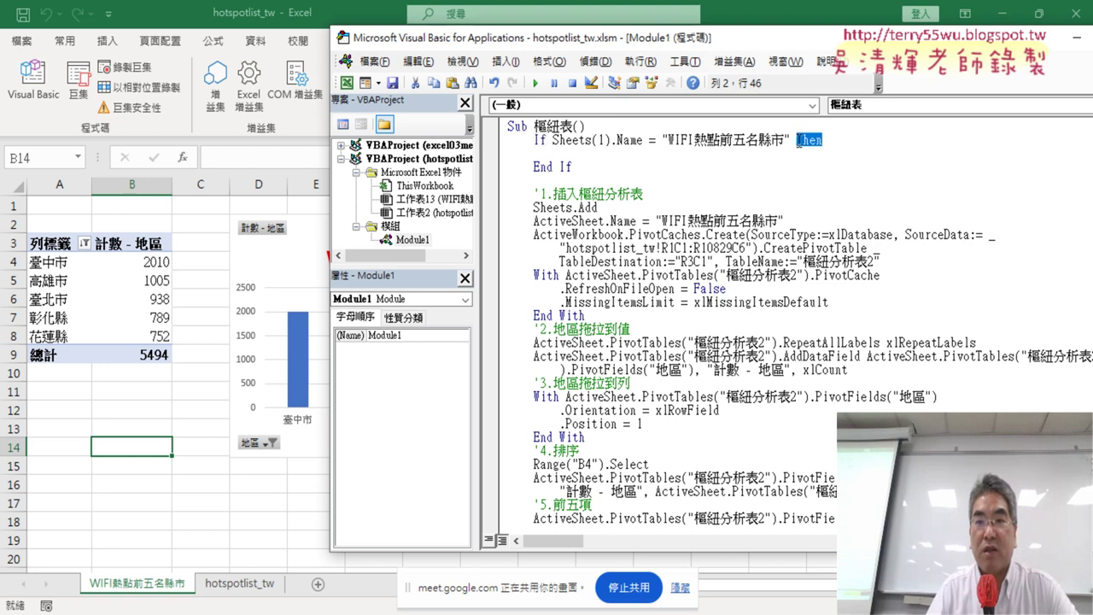
pyautogui.moveTo(572, 166); pyautogui.dragTo(533, 166)
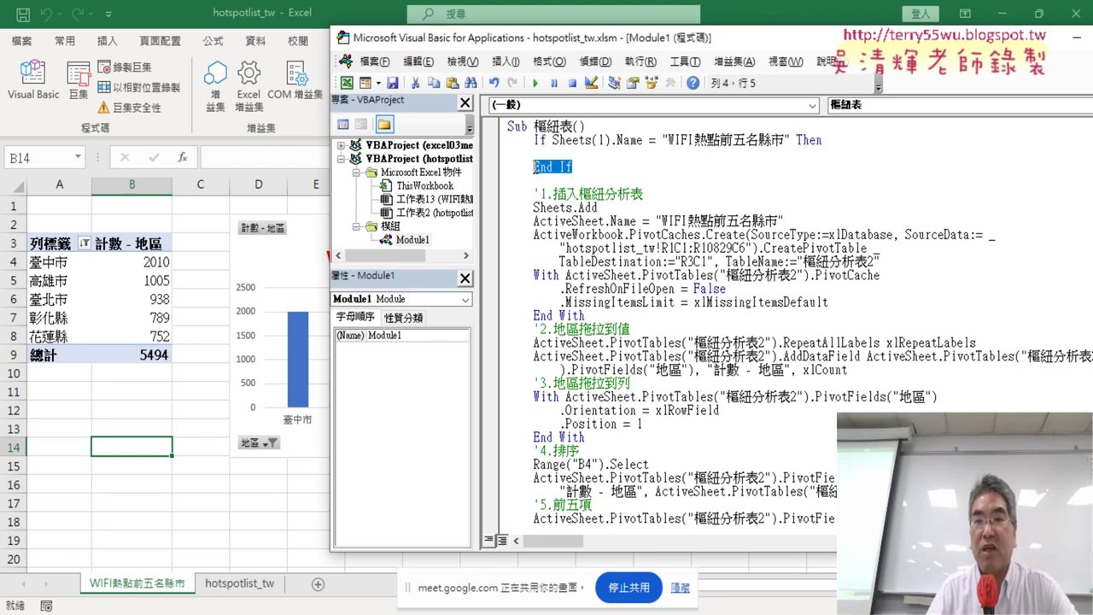
pyautogui.click(547, 176)
pyautogui.press('Down')
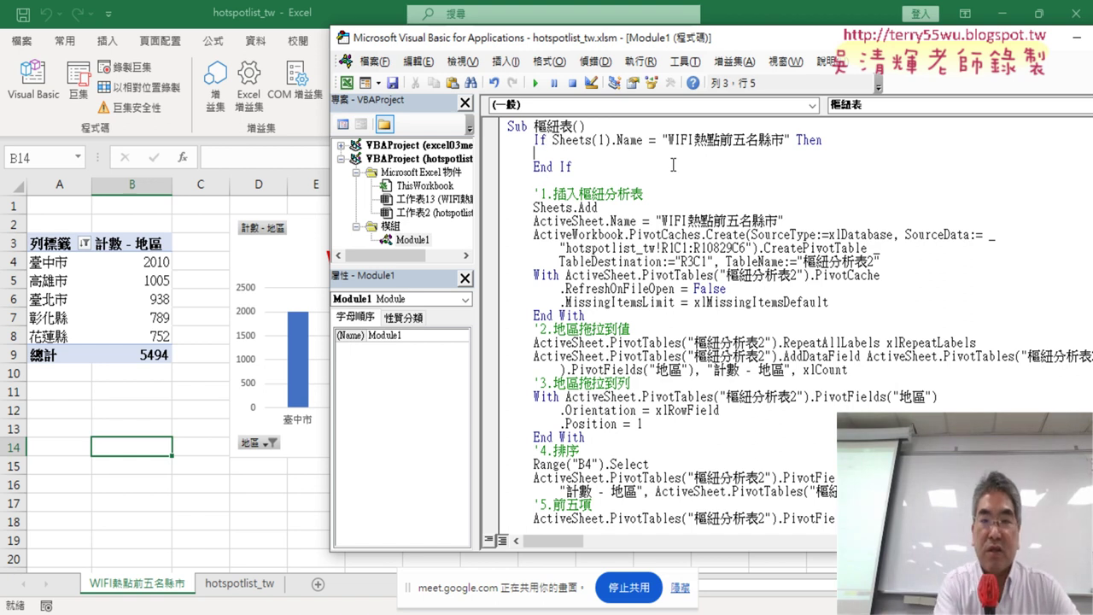
pyautogui.press('Tab')
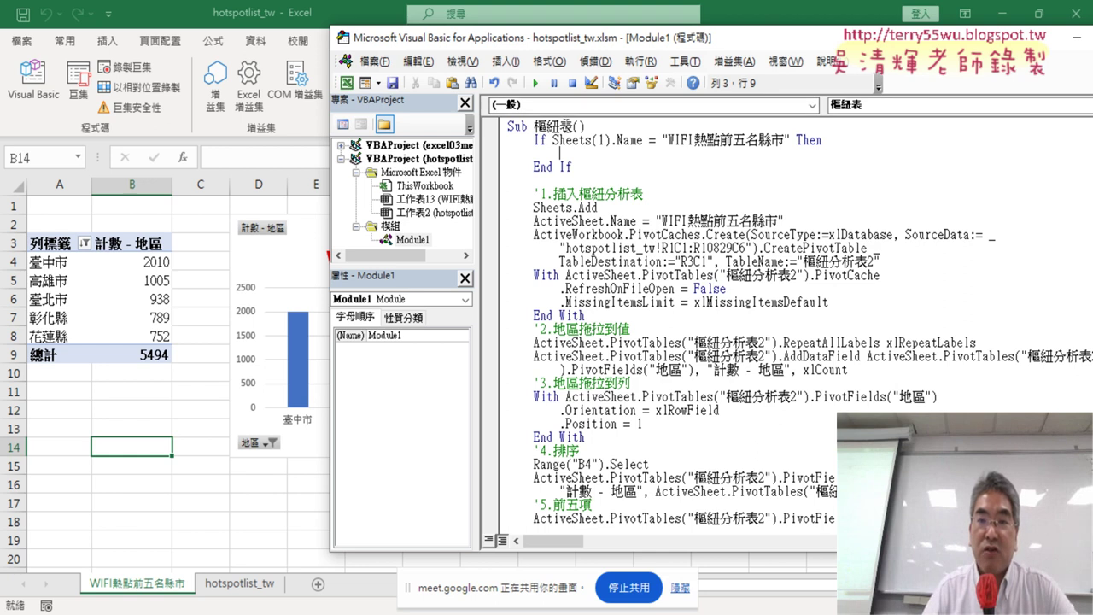
pyautogui.moveTo(553, 139); pyautogui.dragTo(612, 139)
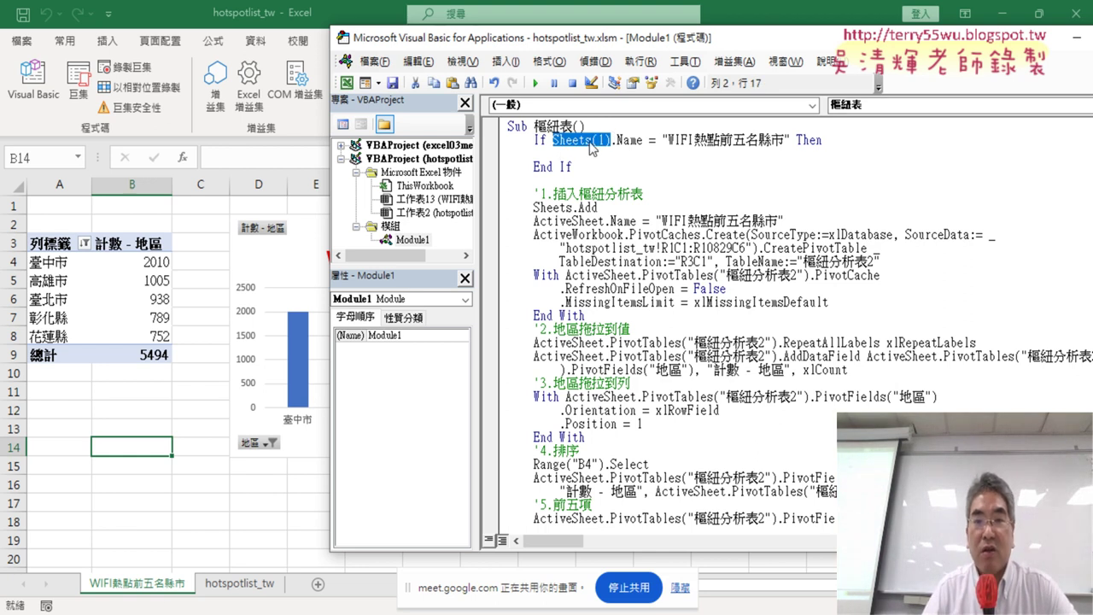
# Add Sheets(1).Delete as the body of the If block
pyautogui.hotkey('ctrl', 'c')
pyautogui.click(610, 154)
pyautogui.hotkey('ctrl', 'v')
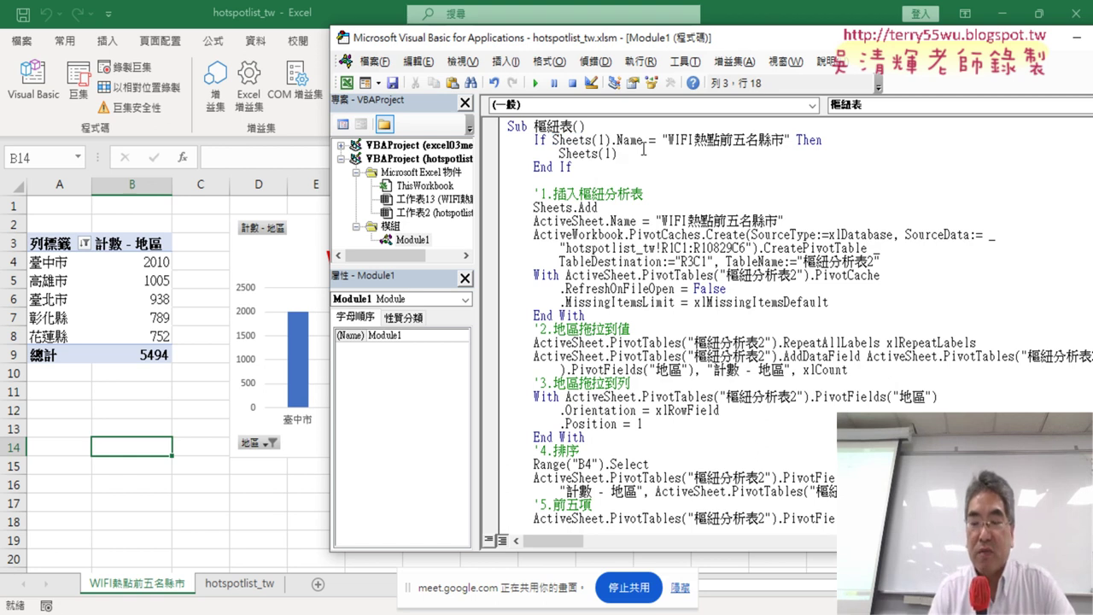
pyautogui.write('.d')
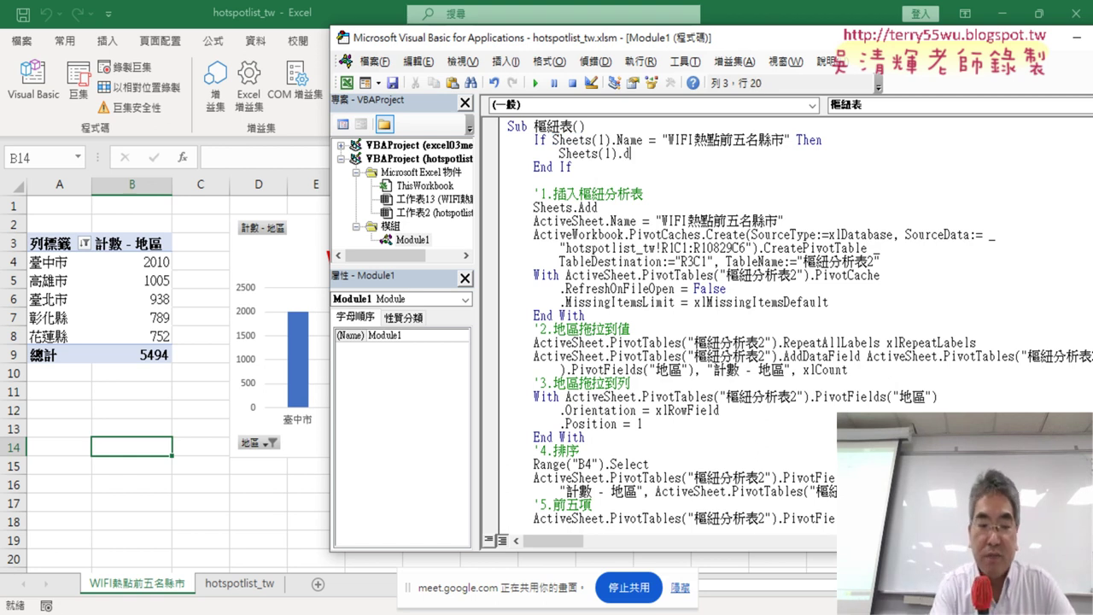
pyautogui.write('ele')
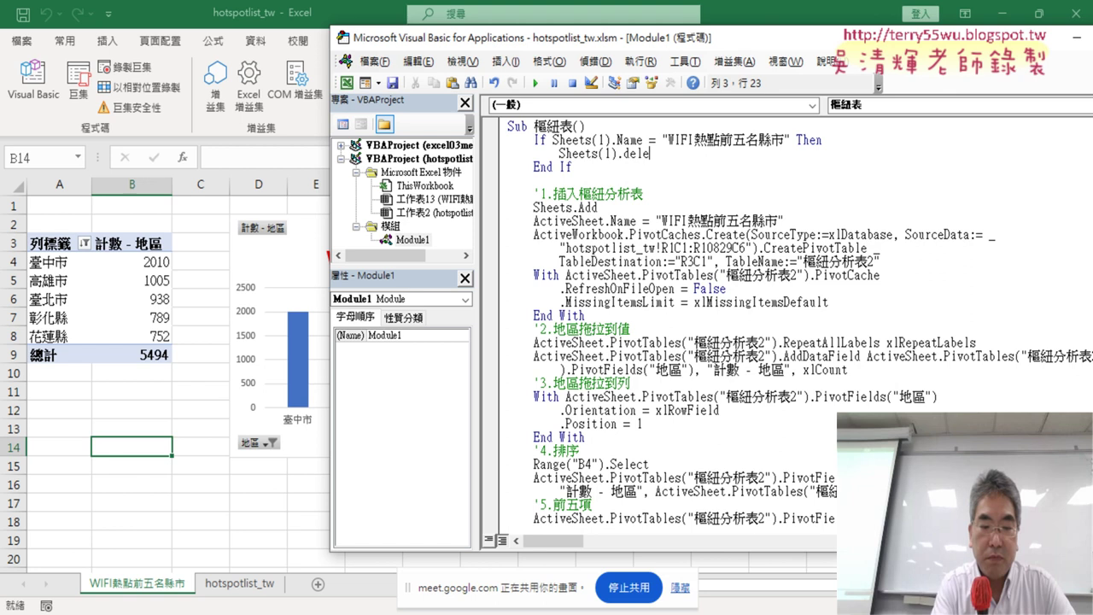
pyautogui.write('te')
pyautogui.click(663, 324)
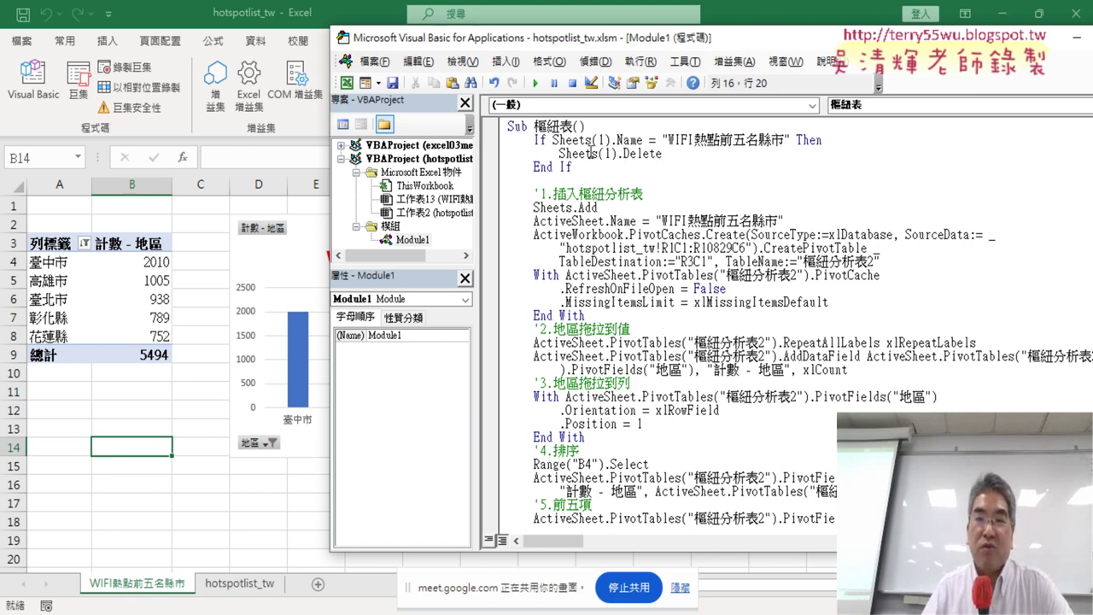
pyautogui.click(628, 179)
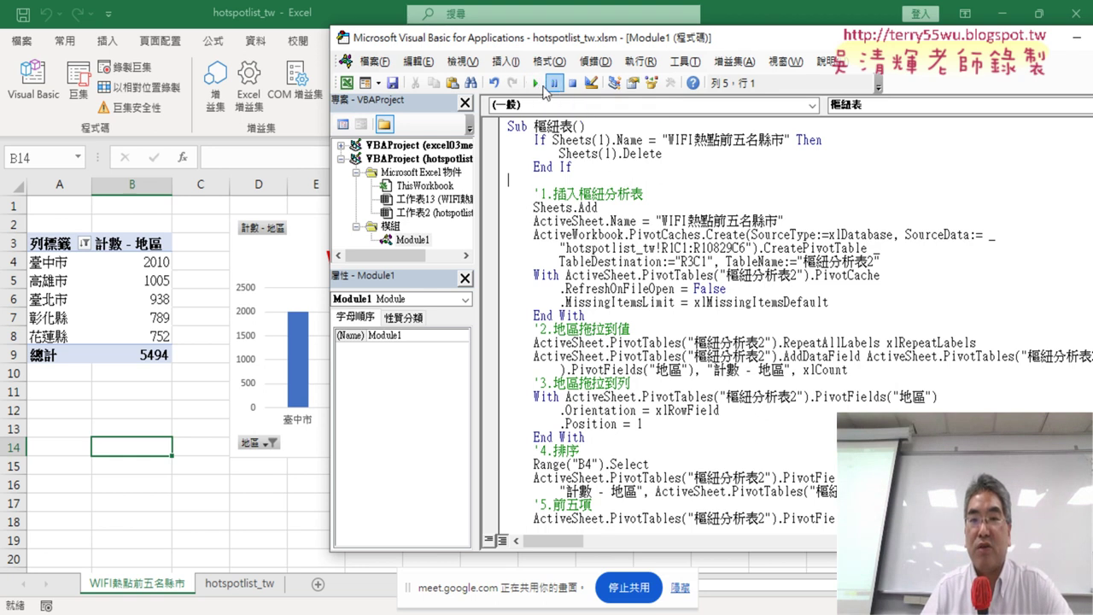
pyautogui.click(594, 62)
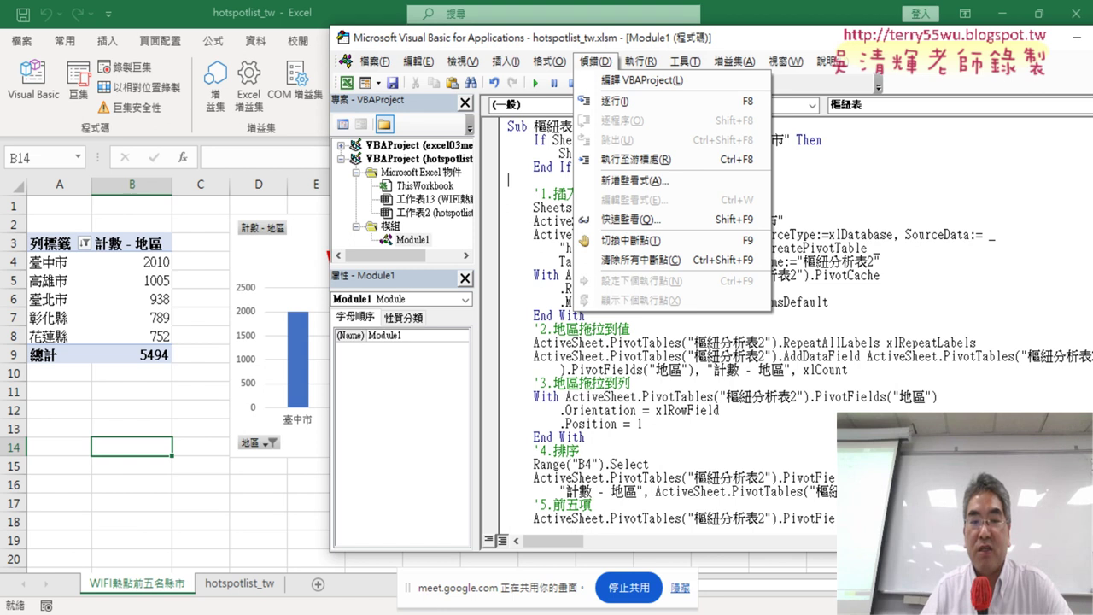
# Step through the 樞紐表 macro with F8 until Sheets(1).Delete asks for confirmation
pyautogui.press('Escape')
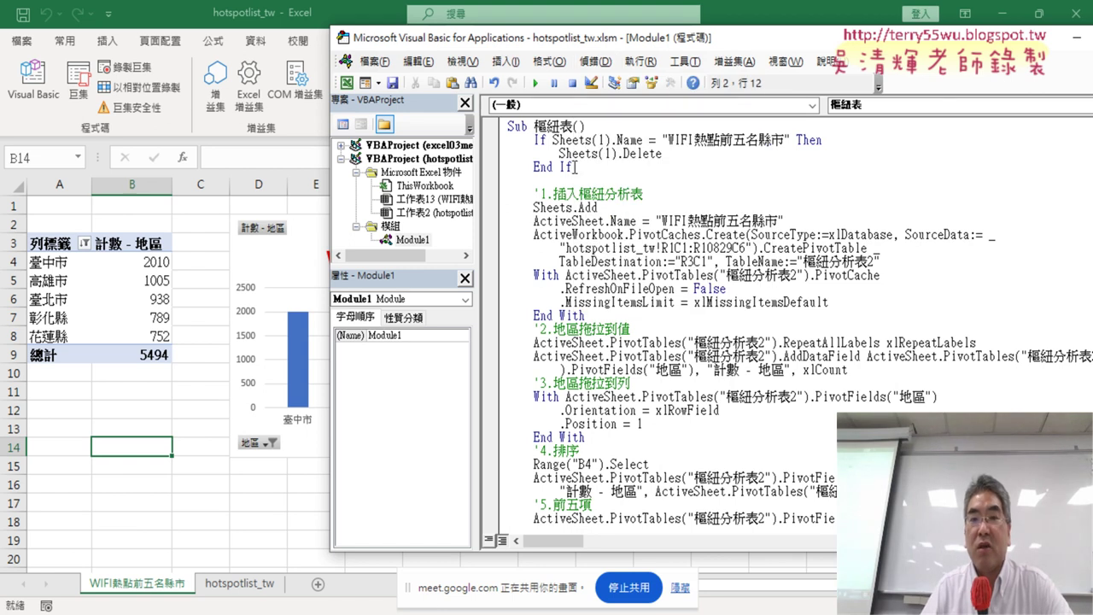
pyautogui.moveTo(575, 167); pyautogui.dragTo(495, 140)
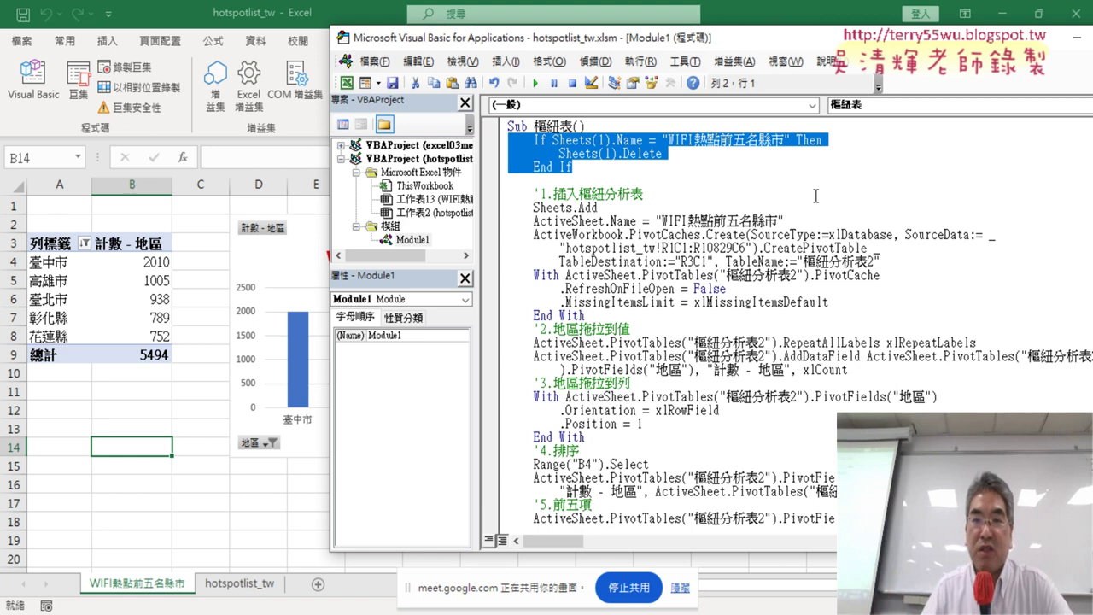
pyautogui.click(595, 61)
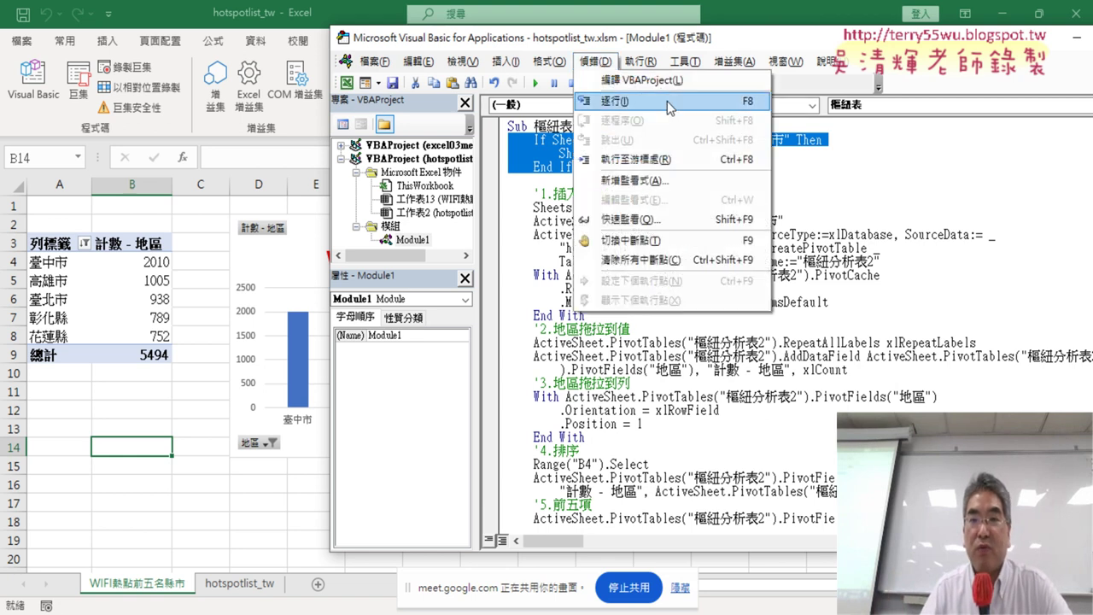
pyautogui.click(671, 159)
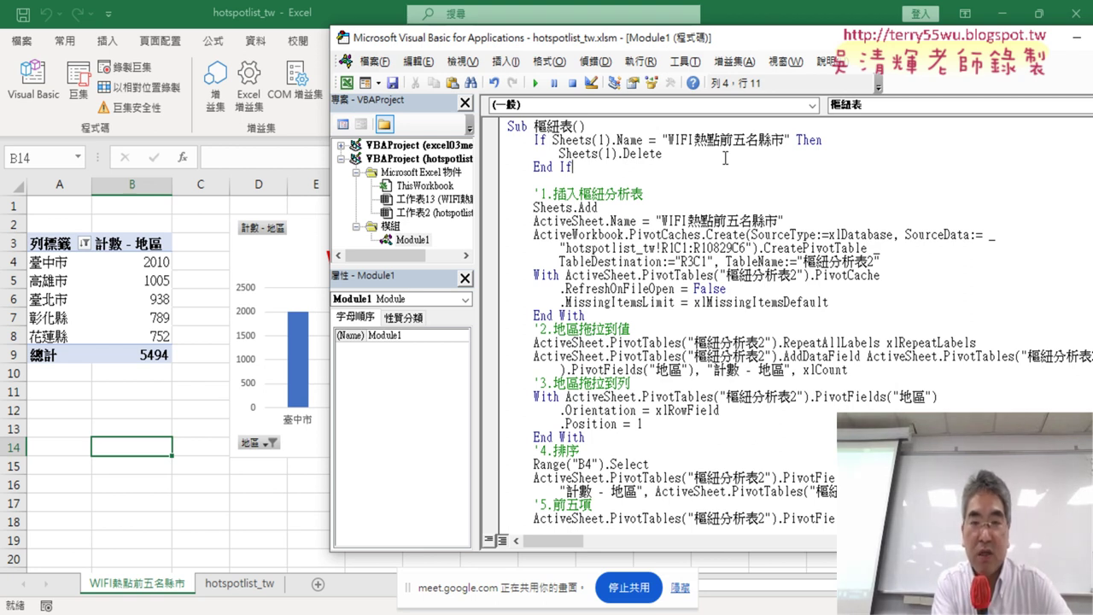
pyautogui.press('F8')
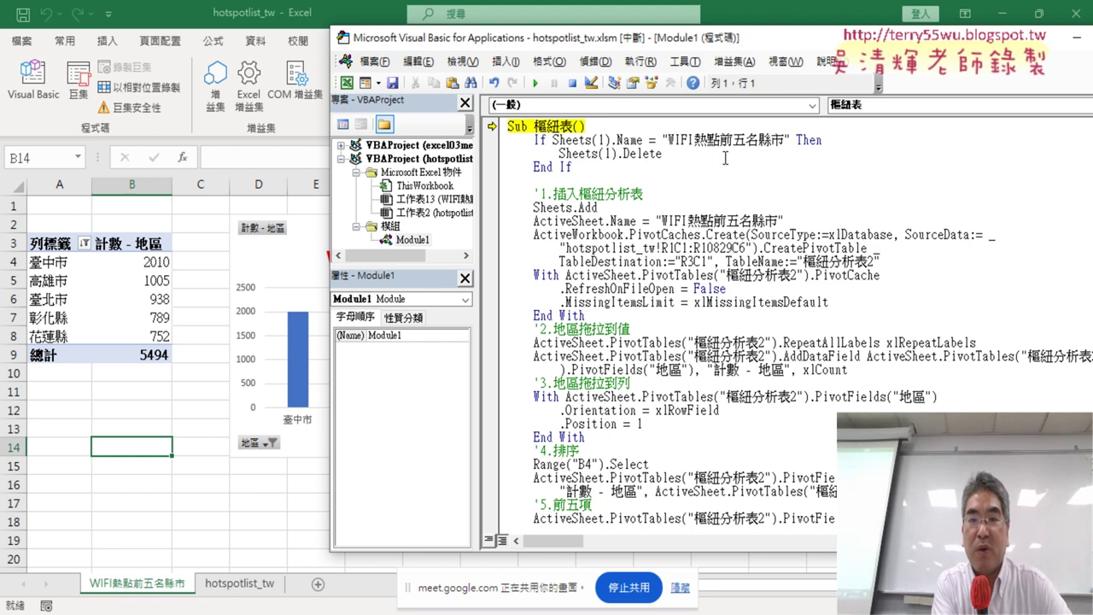
pyautogui.press('F8')
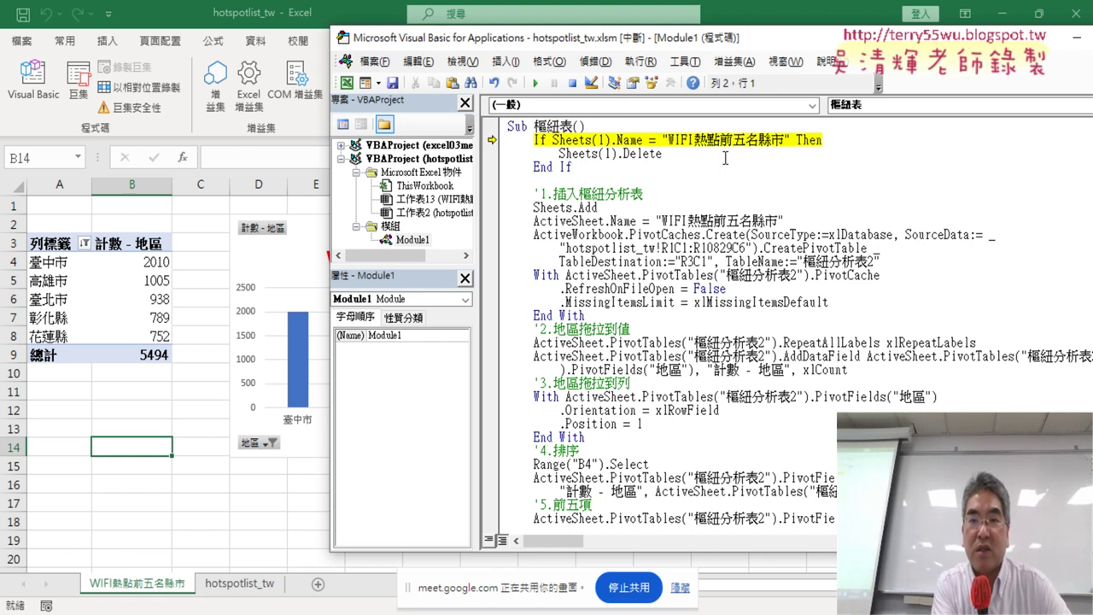
pyautogui.press('F8')
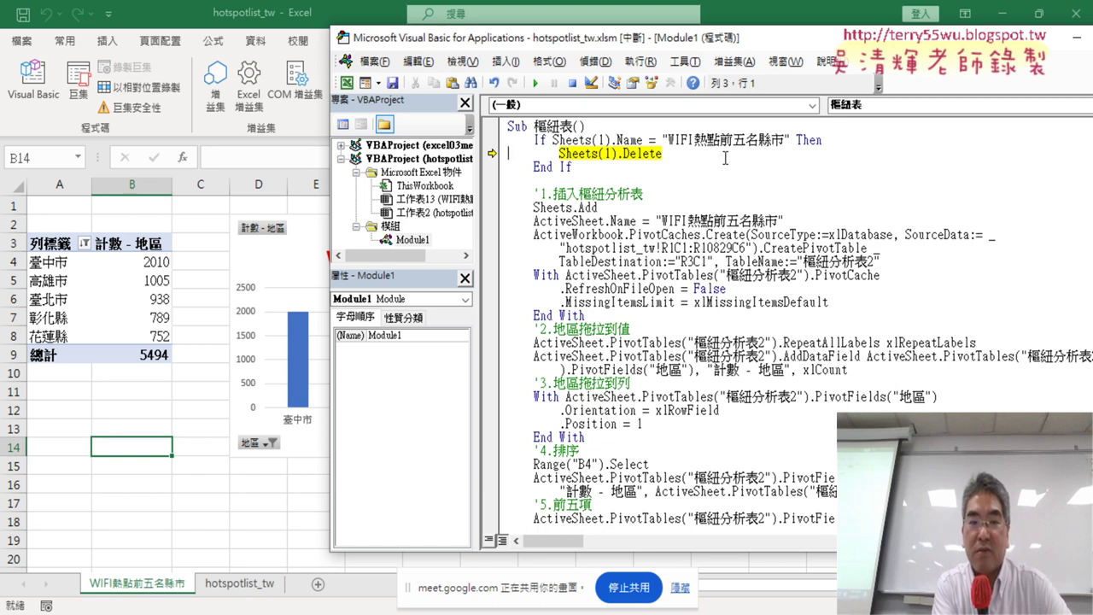
pyautogui.press('F8')
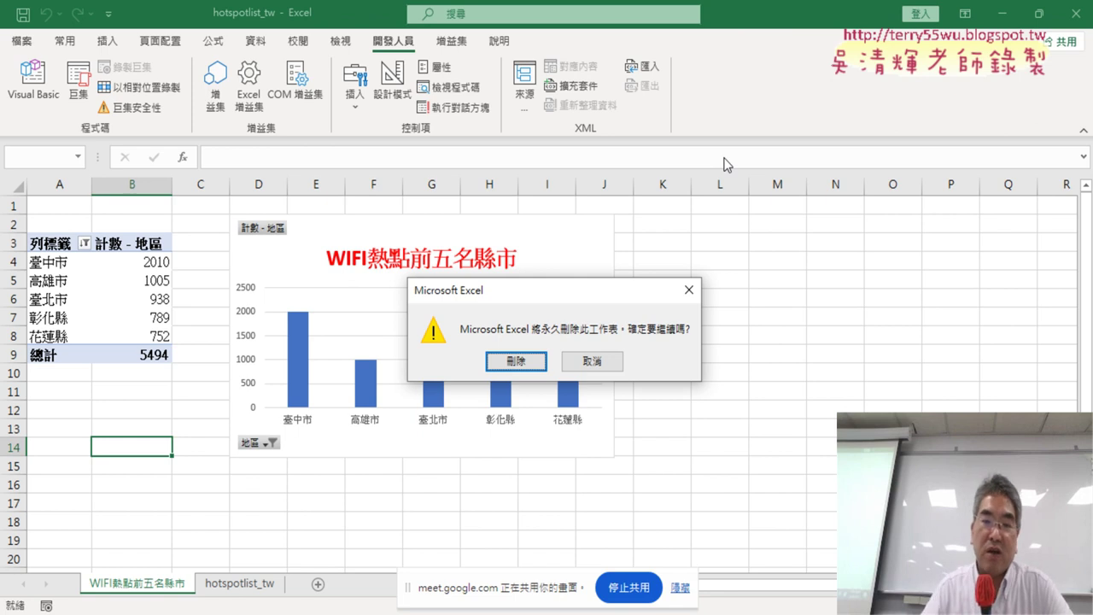
# Confirm the sheet deletion and let the paused macro finish running
pyautogui.click(515, 362)
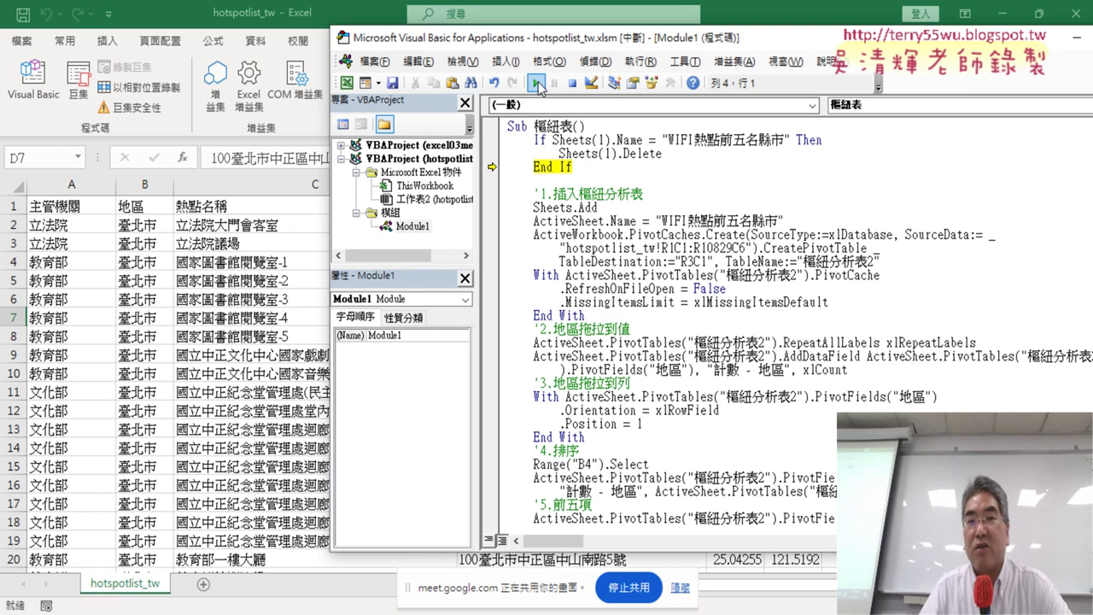
pyautogui.click(536, 83)
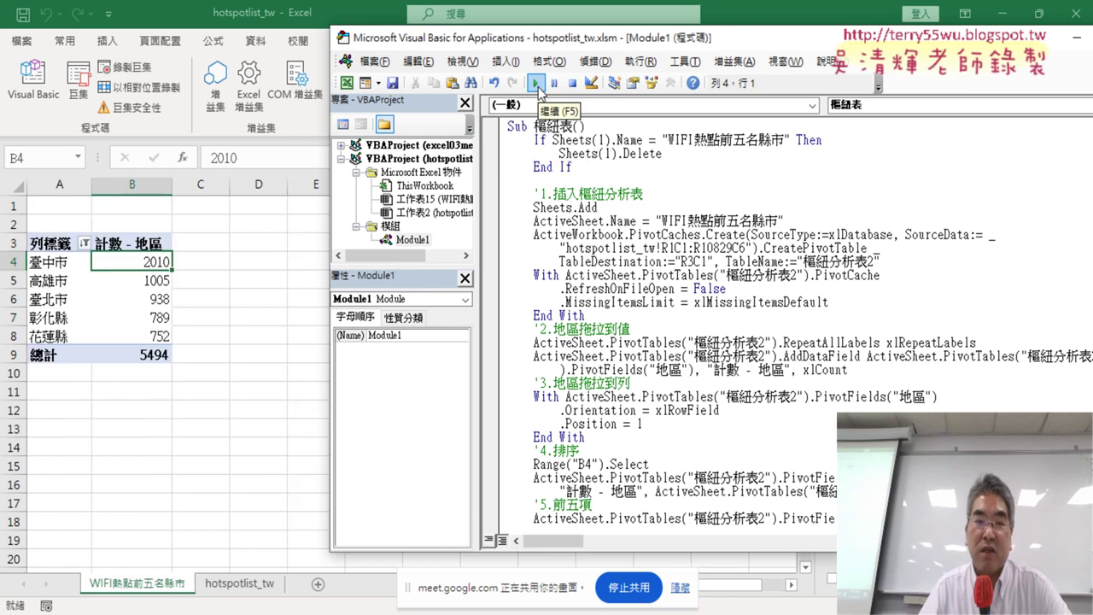
pyautogui.click(144, 503)
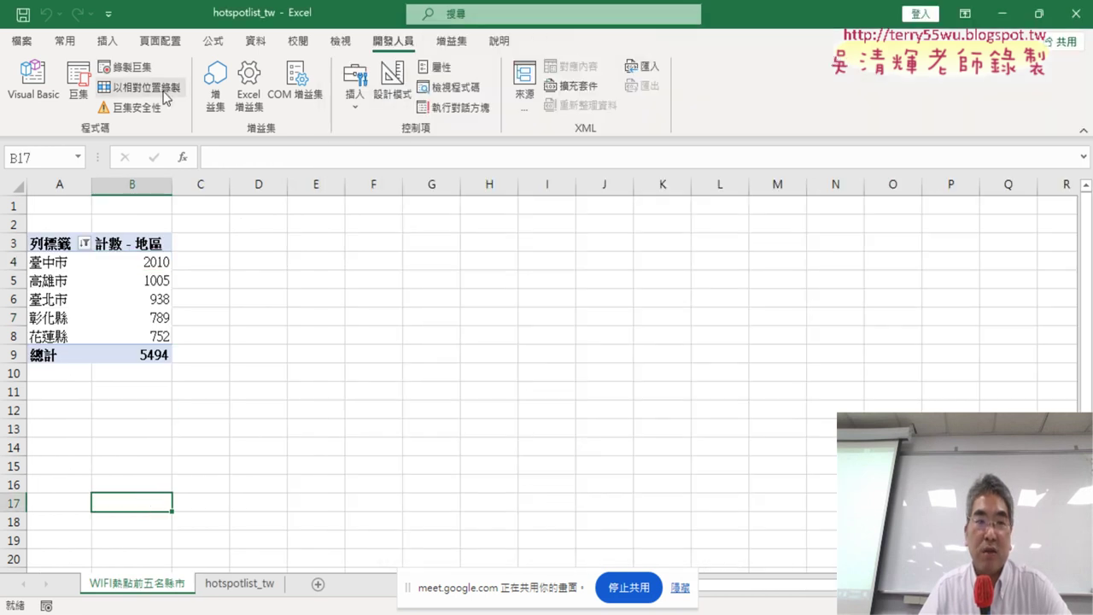
pyautogui.click(33, 81)
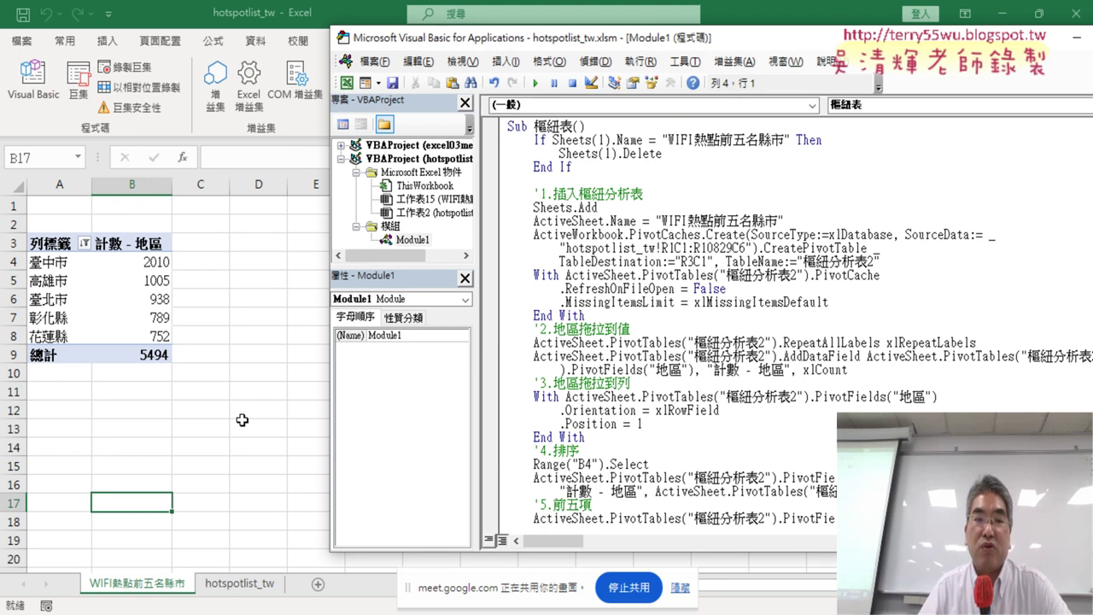
# Delete the generated WIFI熱點前五名縣市 sheet, leaving only hotspotlist_tw
pyautogui.rightClick(173, 585)
pyautogui.click(209, 305)
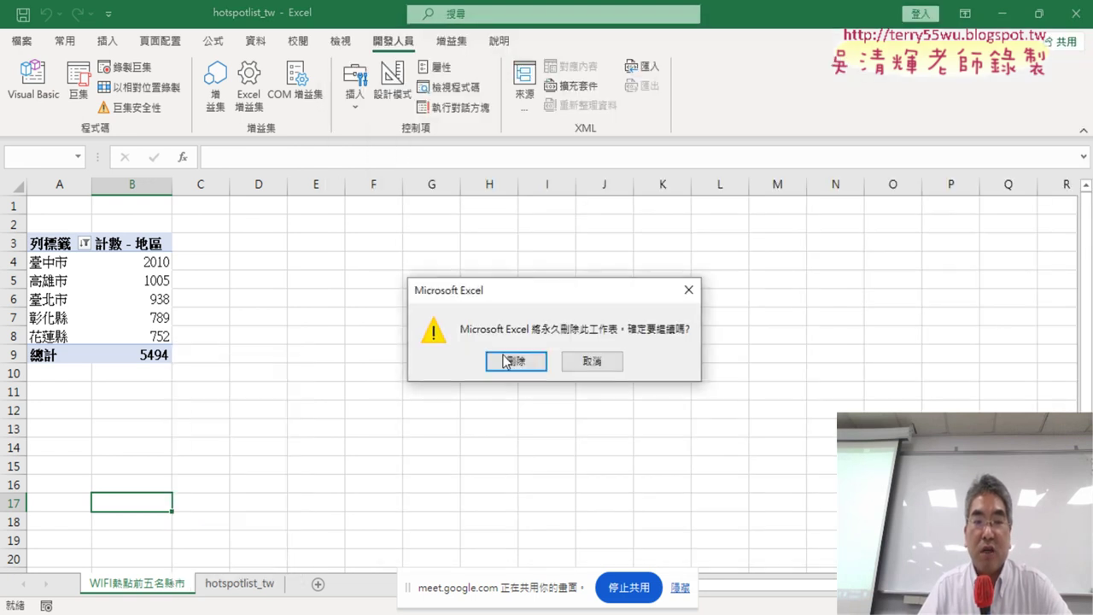
pyautogui.click(506, 362)
pyautogui.click(33, 81)
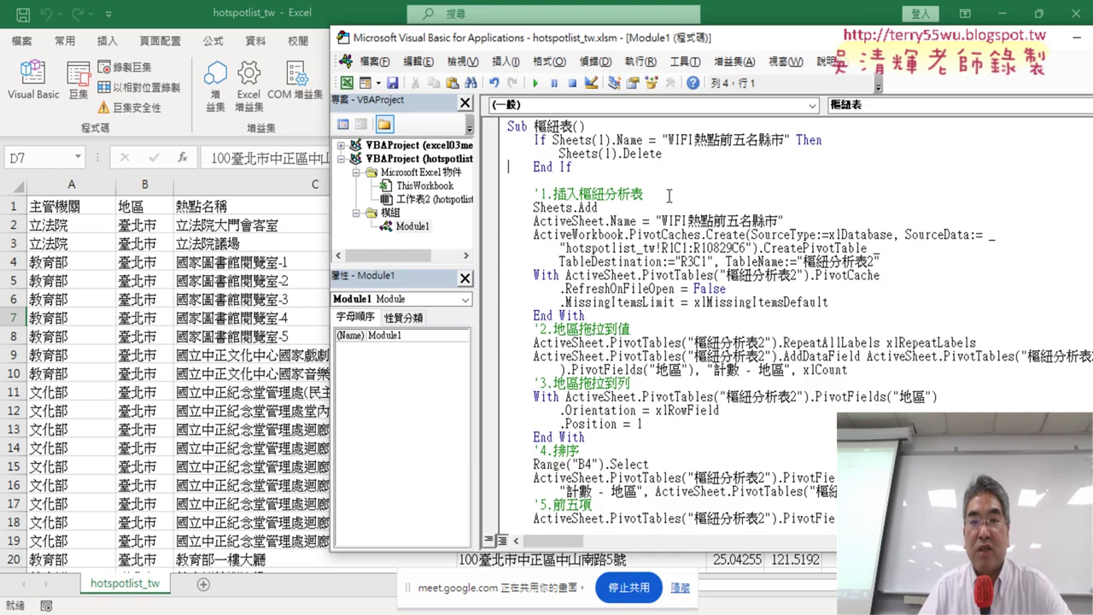
# Review the If…End If block, then scroll to the WIFI熱點前五名縣市 procedure calling 樞紐表 and 樞紐圖
pyautogui.moveTo(574, 173); pyautogui.dragTo(494, 141)
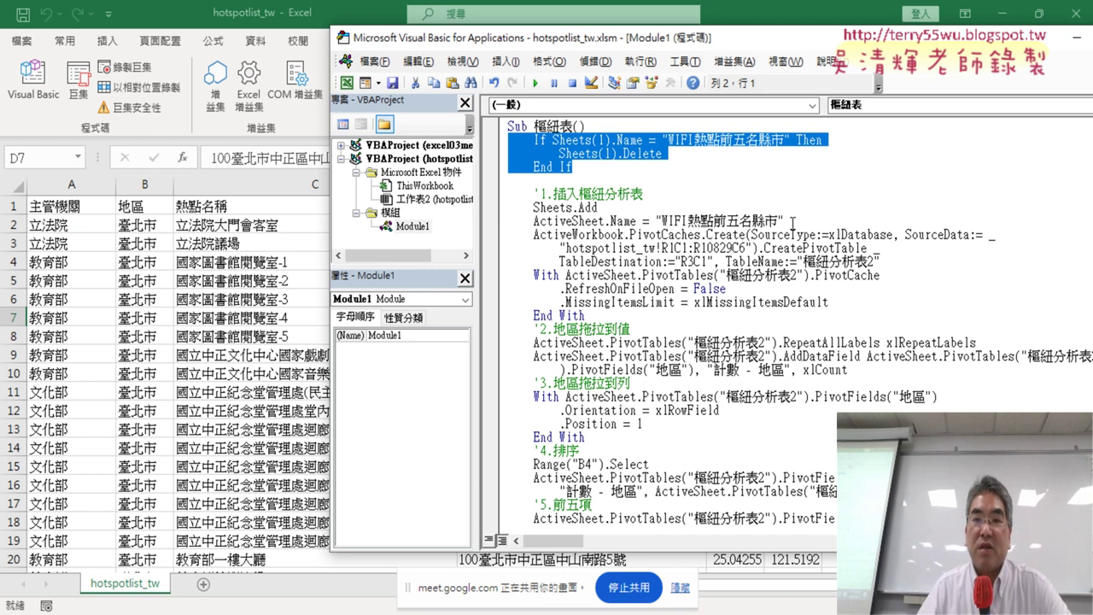
pyautogui.click(773, 156)
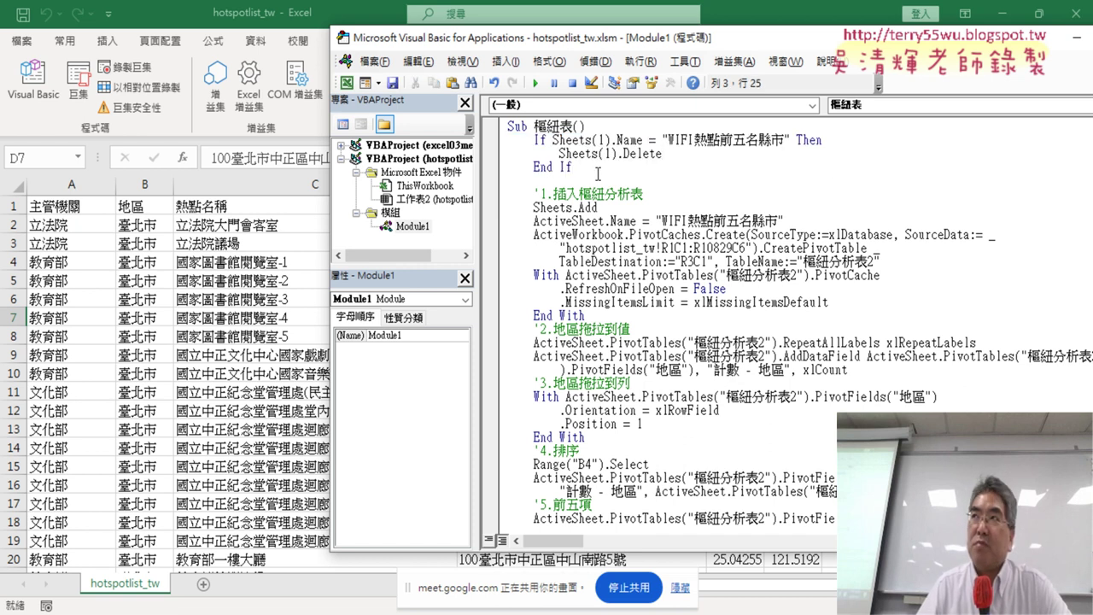
pyautogui.click(598, 171)
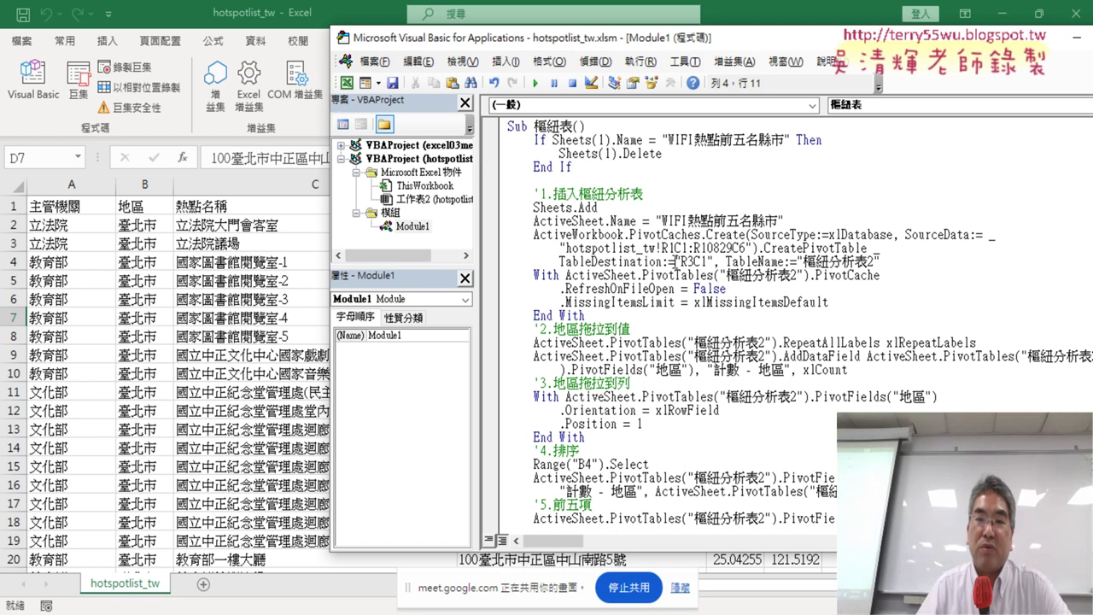
pyautogui.scroll(-8, 688, 272)
pyautogui.scroll(-1, 687, 270)
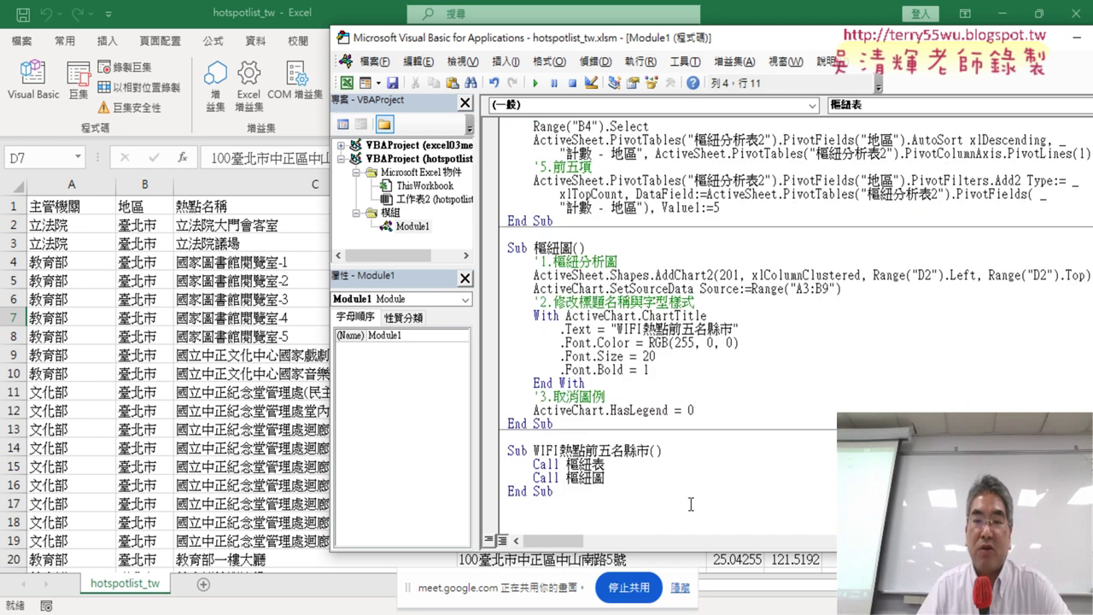
# Run the WIFI熱點前五名縣市 procedure, then rerun it from hotspotlist_tw, approving the old sheet's deletion
pyautogui.click(650, 451)
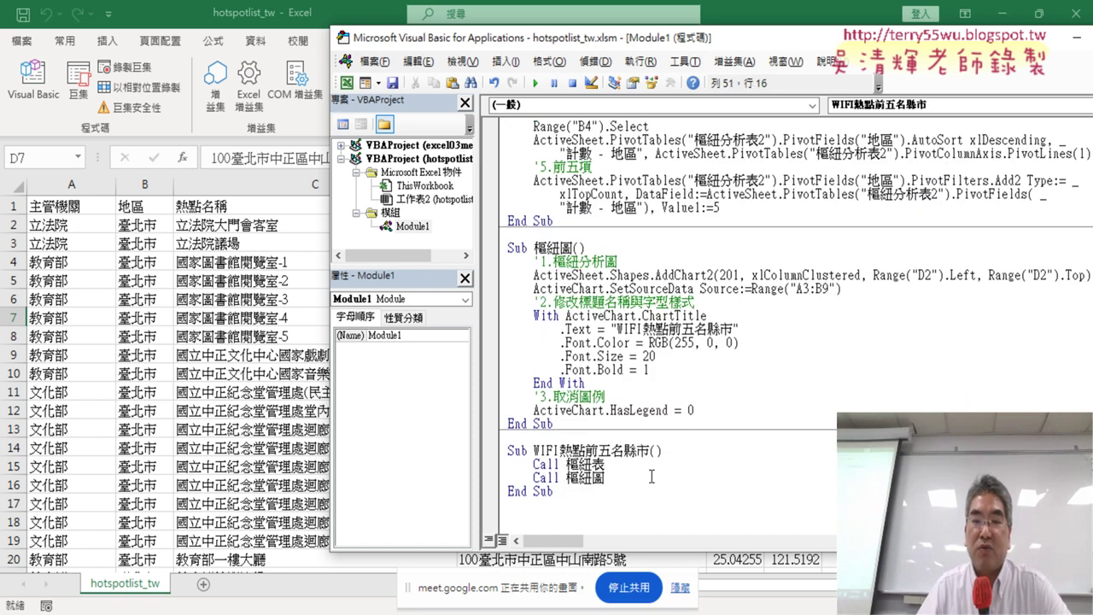
pyautogui.click(538, 86)
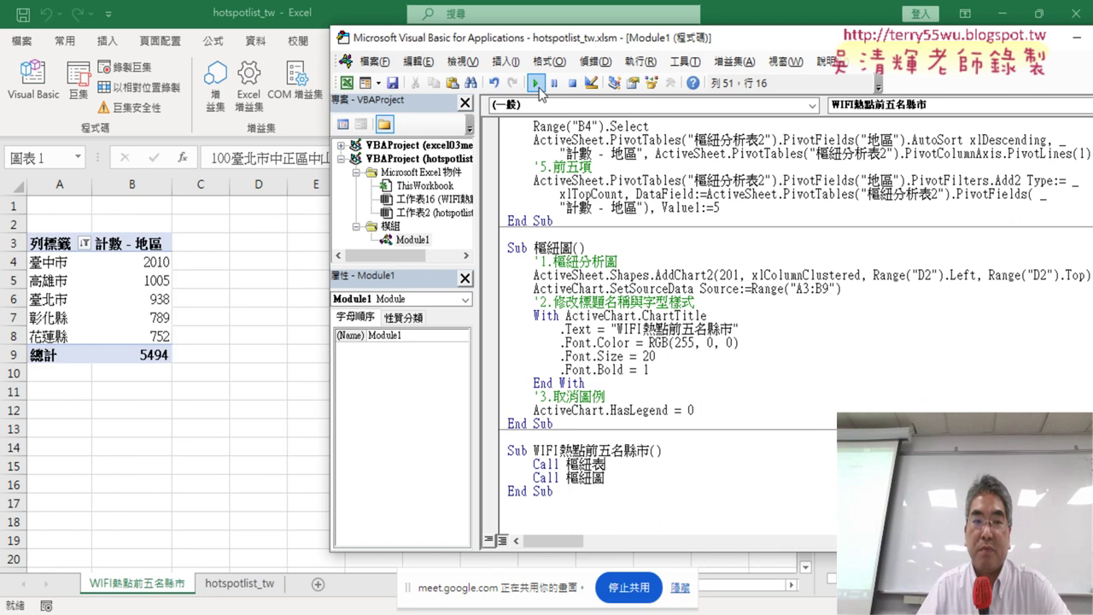
pyautogui.click(243, 586)
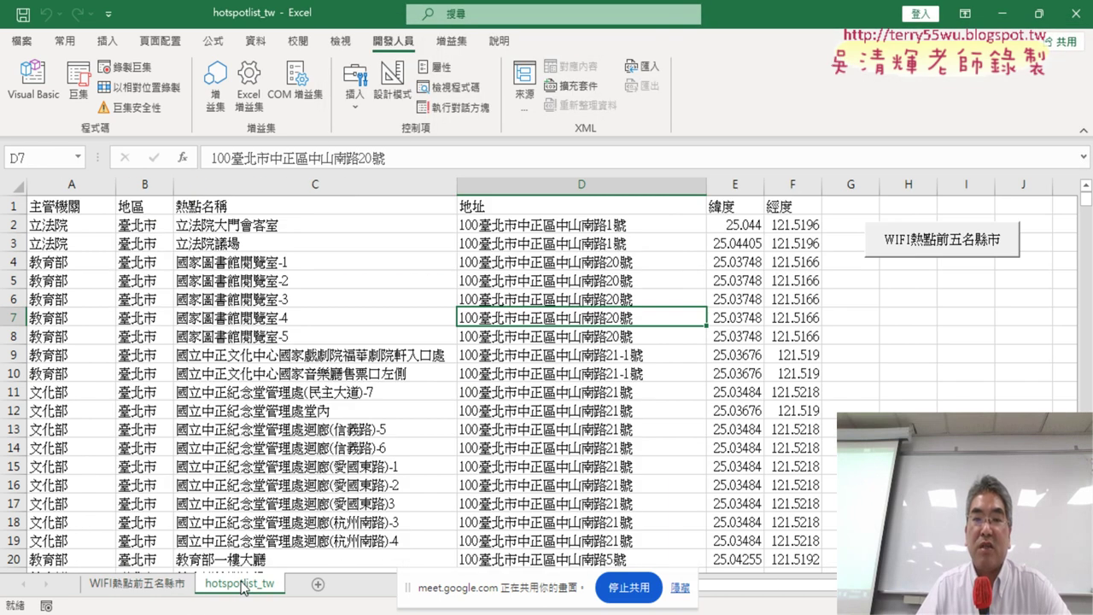
pyautogui.click(955, 246)
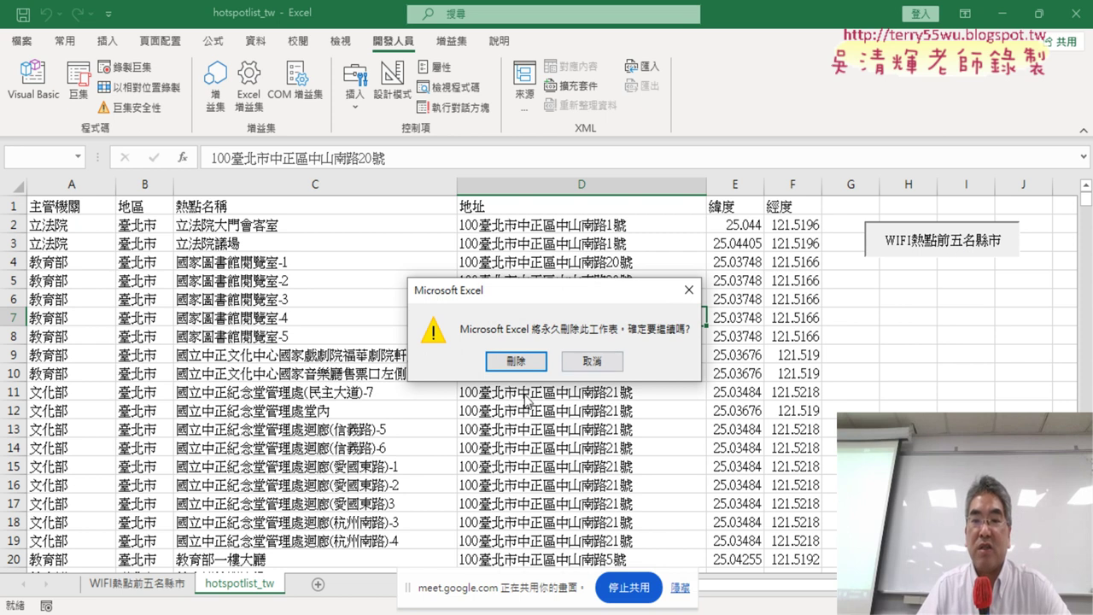
pyautogui.click(527, 363)
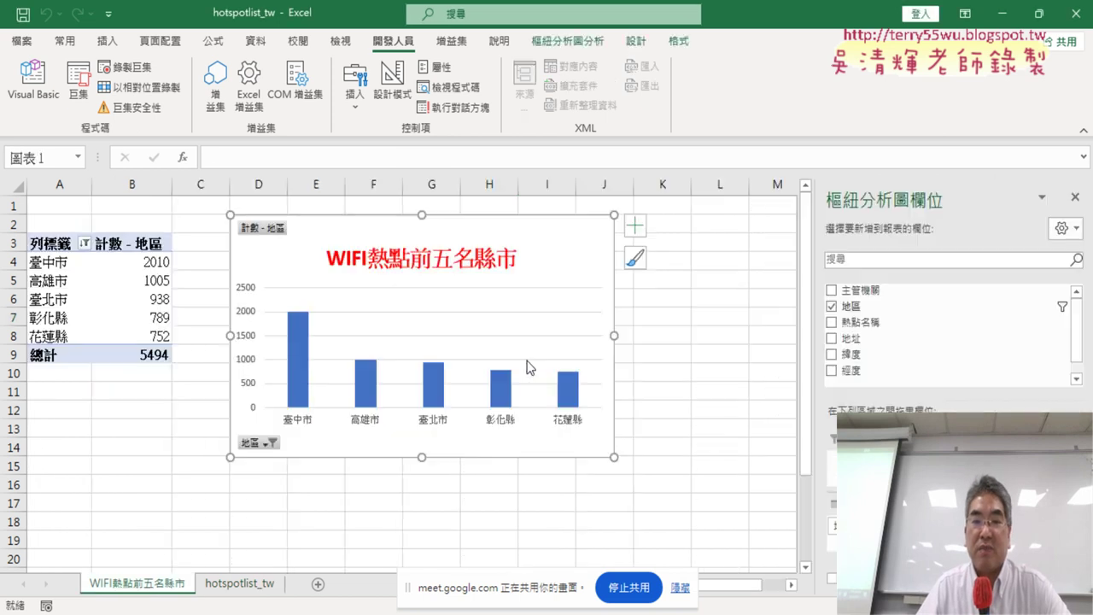
# Rerun the WIFI熱點前五名縣市 button twice more, approving the old sheet's deletion each time
pyautogui.click(243, 586)
pyautogui.click(931, 241)
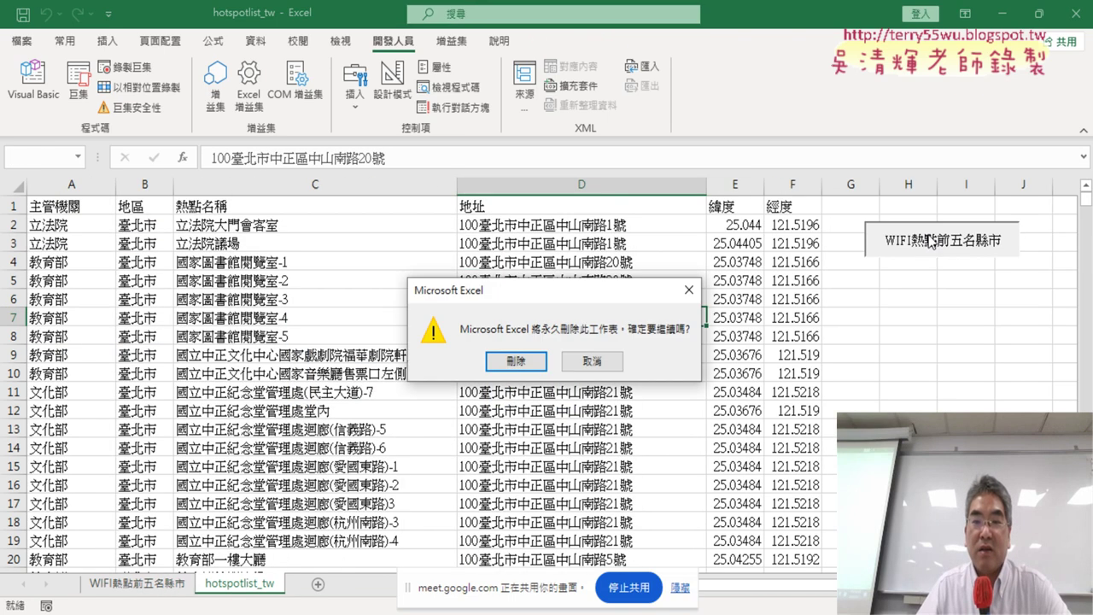
pyautogui.click(524, 362)
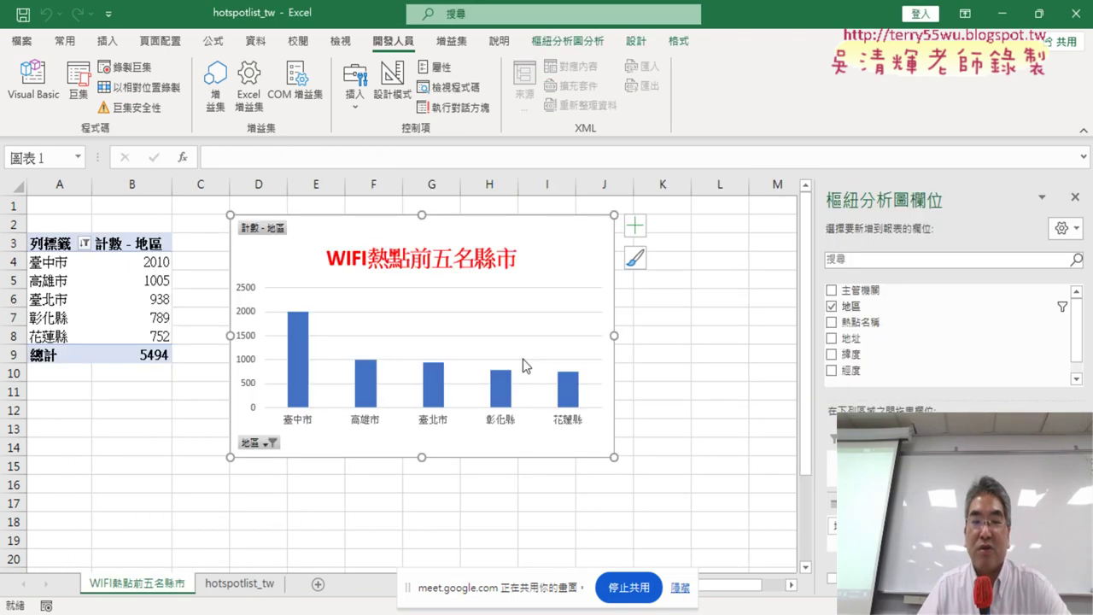
pyautogui.click(240, 586)
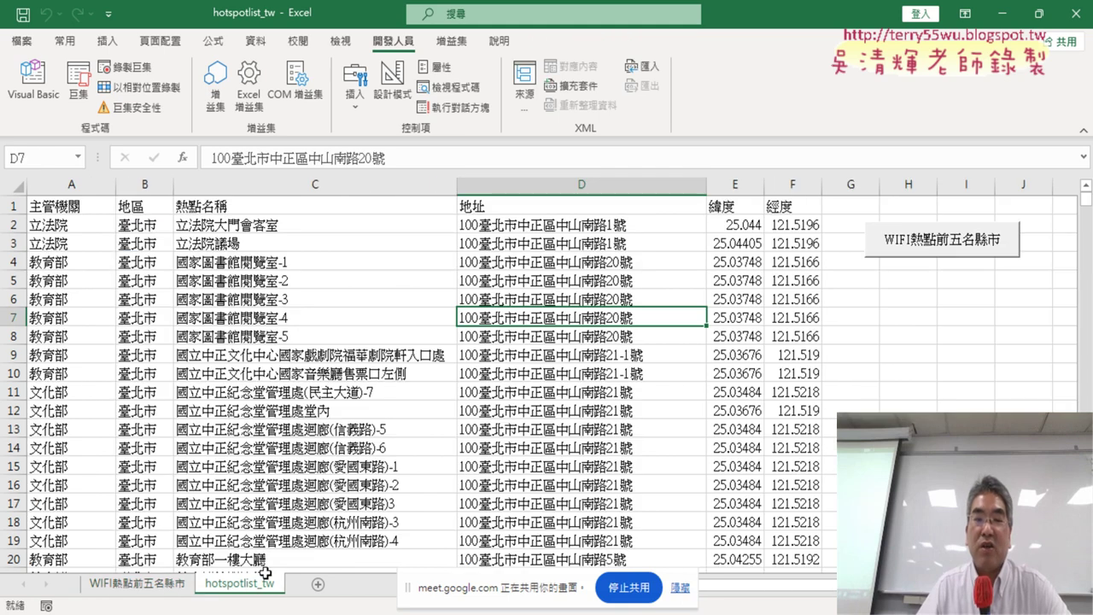
pyautogui.click(944, 245)
pyautogui.click(506, 360)
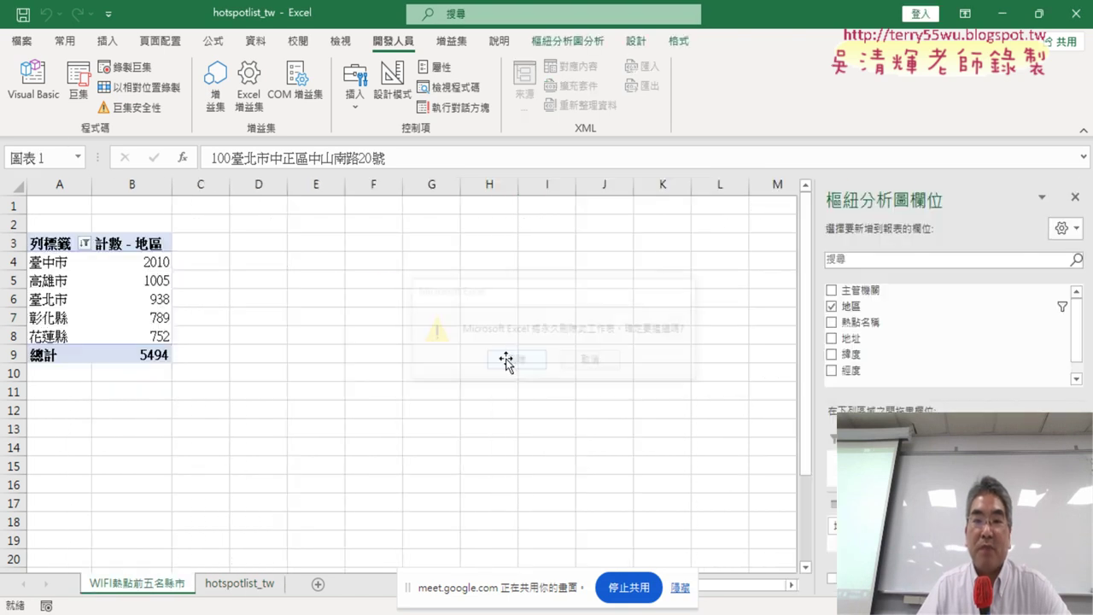
pyautogui.click(32, 81)
pyautogui.scroll(6, 566, 265)
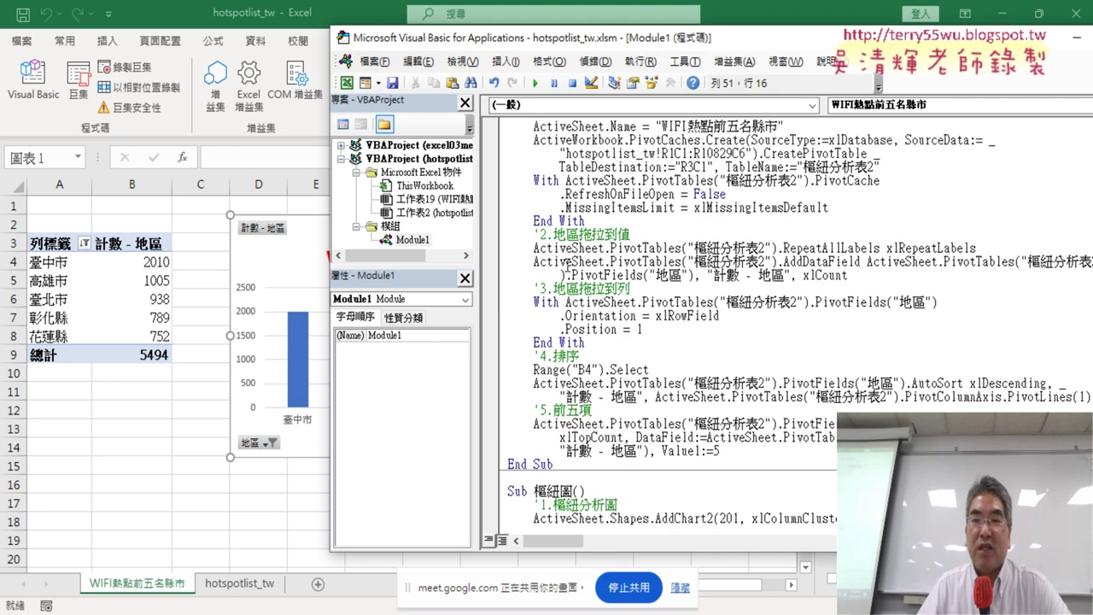
pyautogui.scroll(3, 567, 264)
pyautogui.click(604, 178)
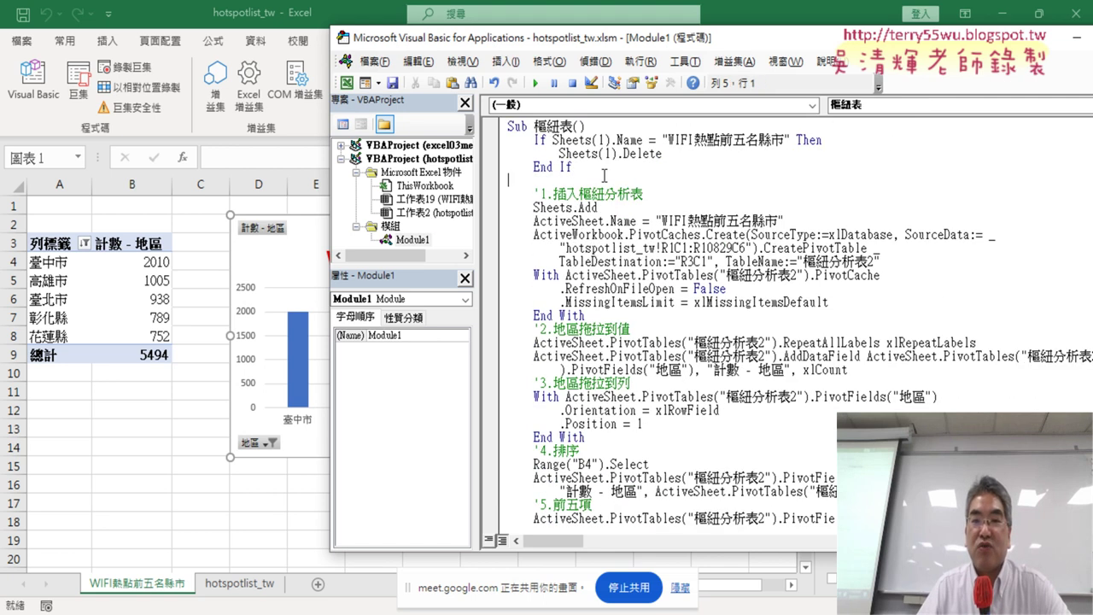
pyautogui.moveTo(581, 167); pyautogui.dragTo(511, 140)
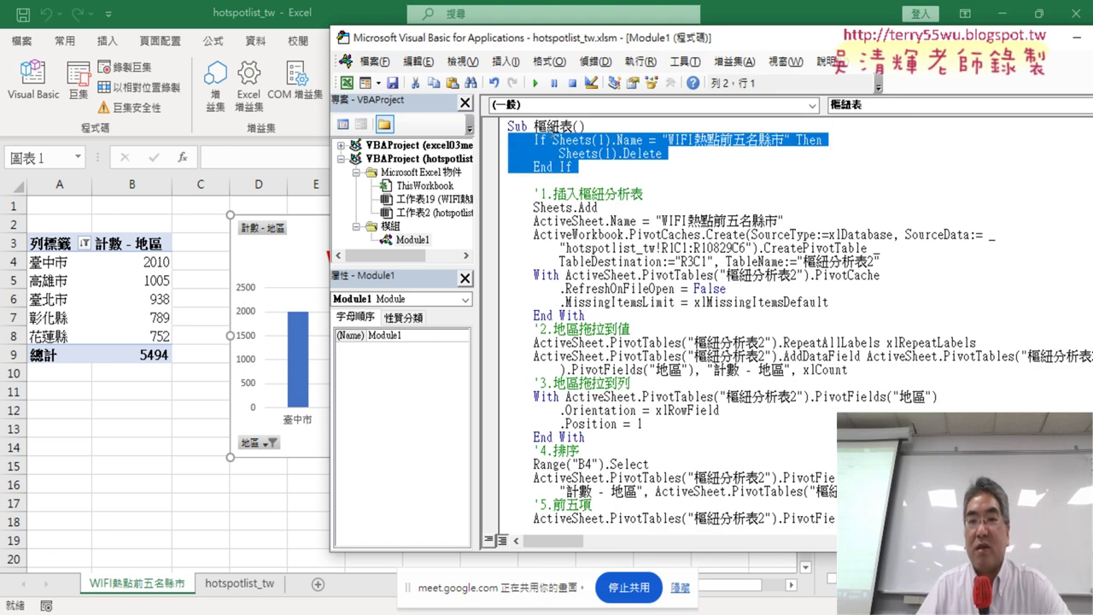
pyautogui.click(551, 129)
pyautogui.moveTo(509, 127); pyautogui.dragTo(792, 138)
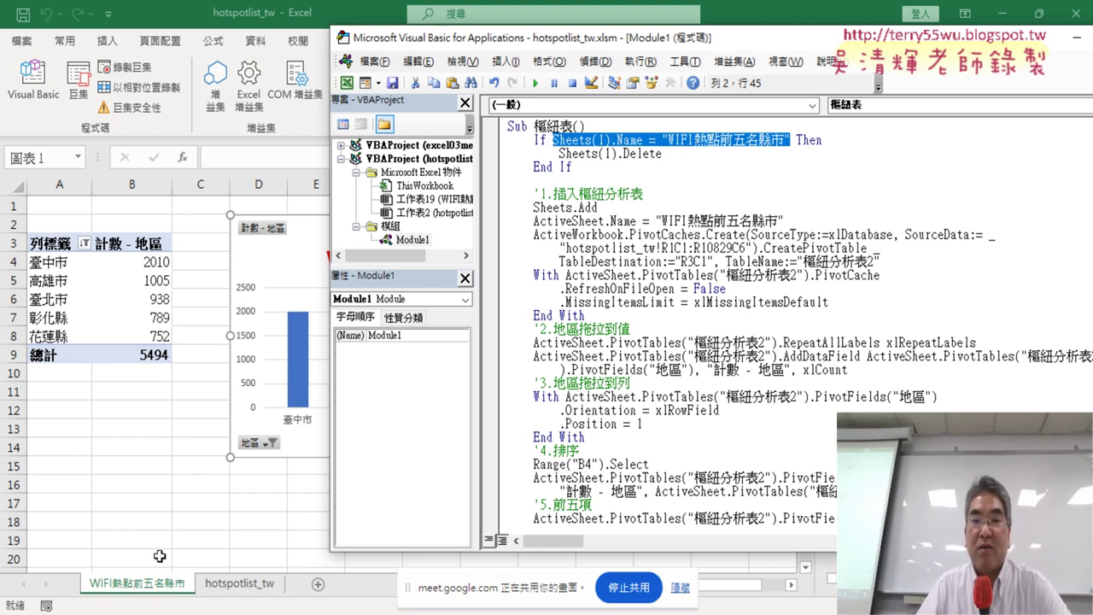
pyautogui.moveTo(668, 139); pyautogui.dragTo(784, 139)
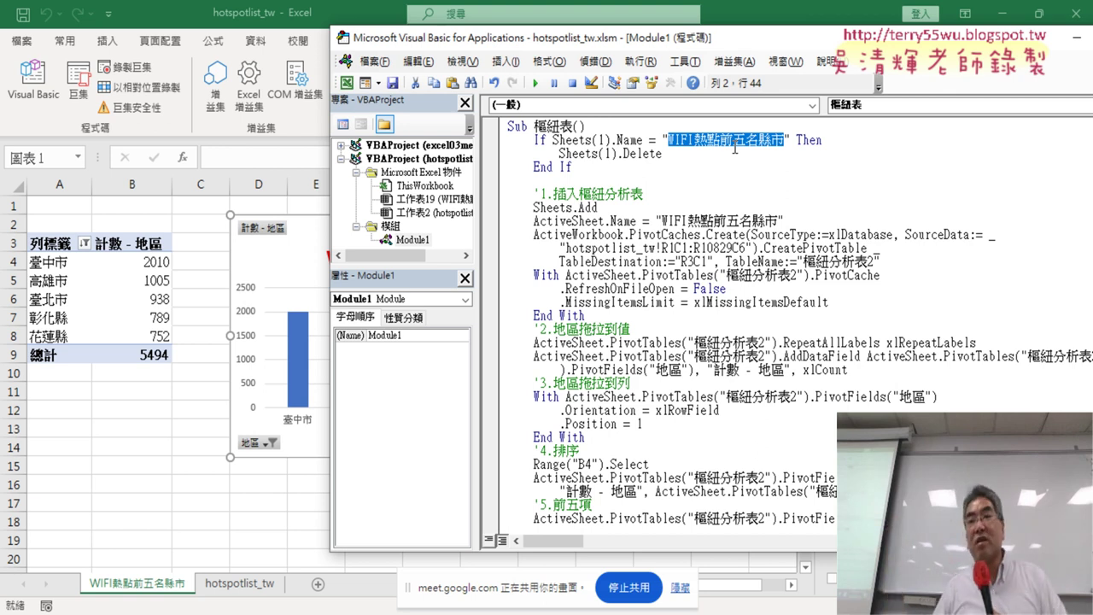
pyautogui.click(785, 134)
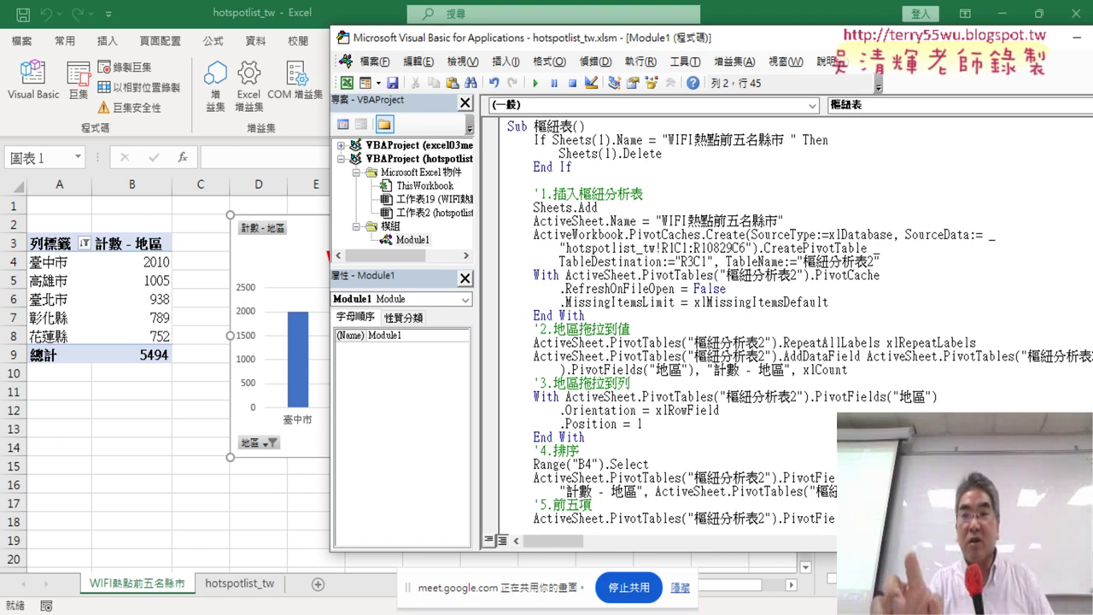
pyautogui.press('BackSpace')
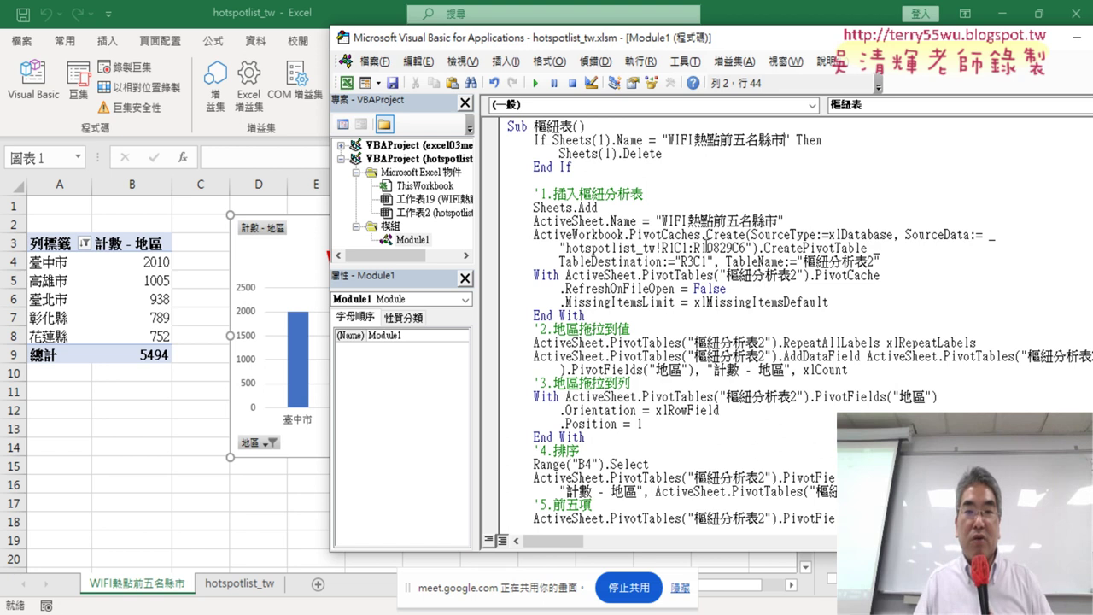
pyautogui.moveTo(574, 168); pyautogui.dragTo(486, 141)
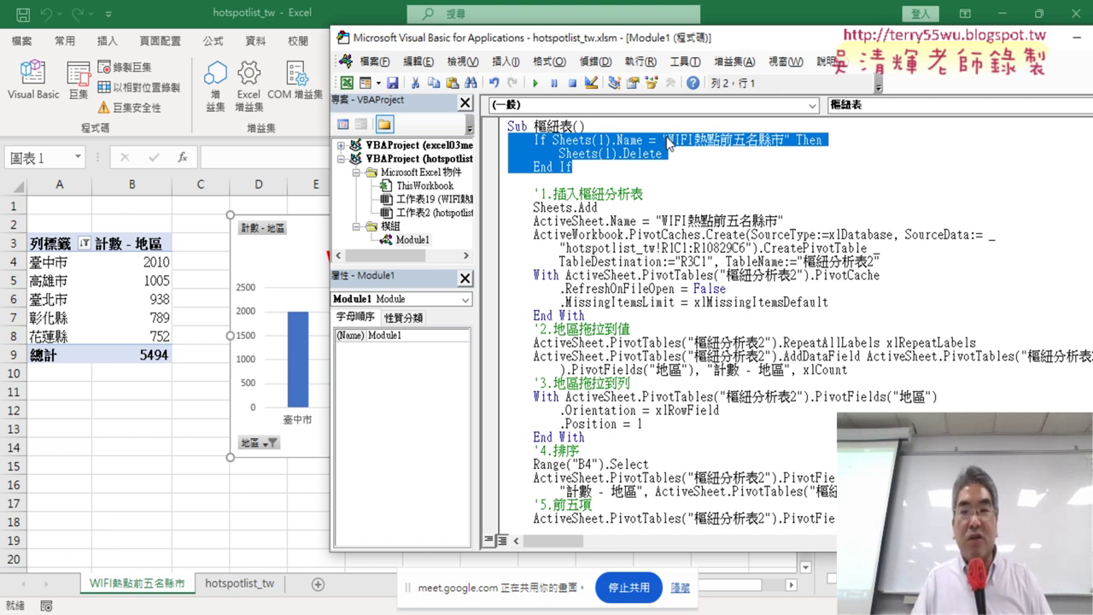
pyautogui.click(668, 141)
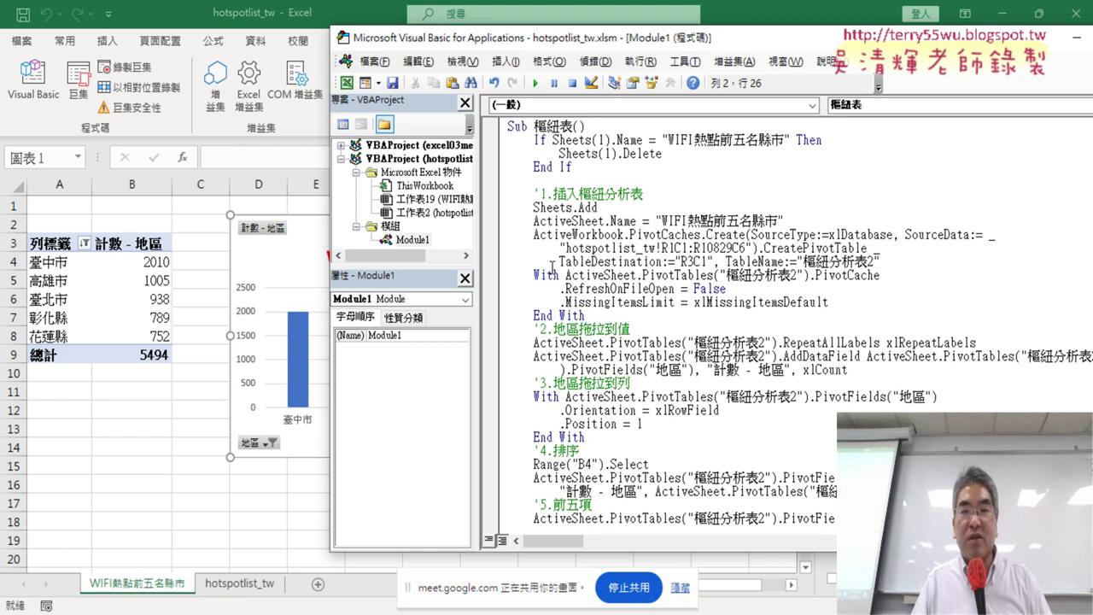
pyautogui.moveTo(663, 154); pyautogui.dragTo(559, 154)
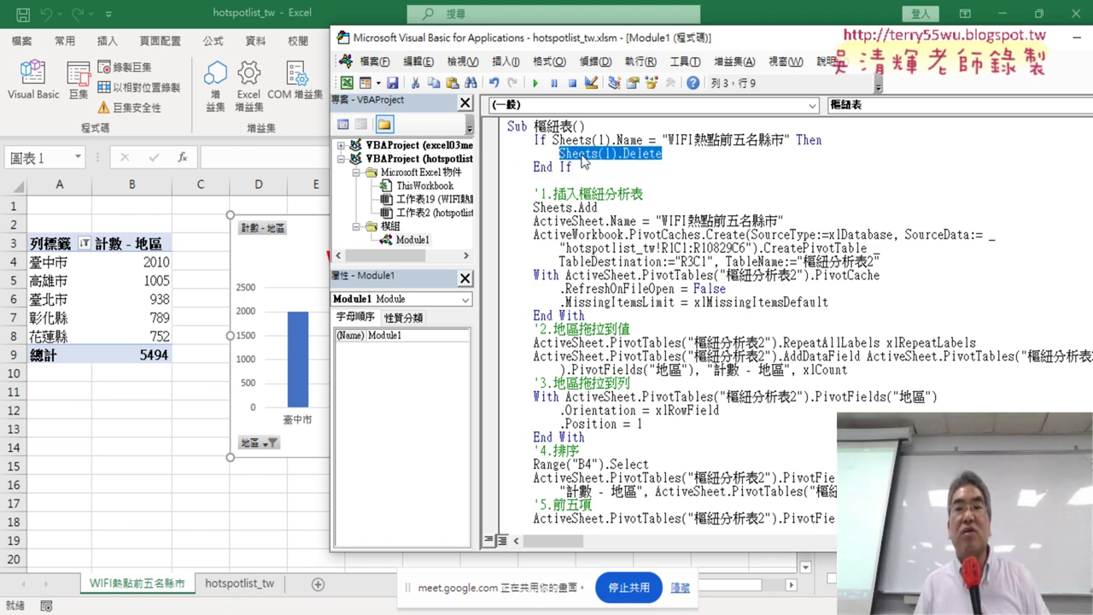